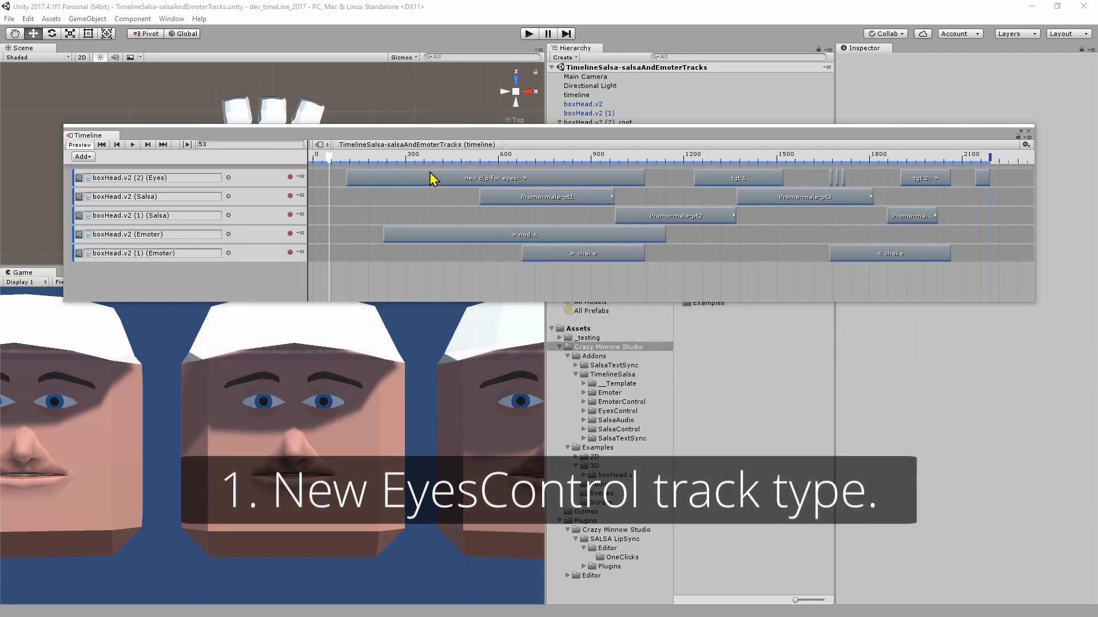
# Step: Select the 'new clip for eyes-->' clip on the Eyes track to show its Eyes Control settings
pyautogui.click(495, 181)
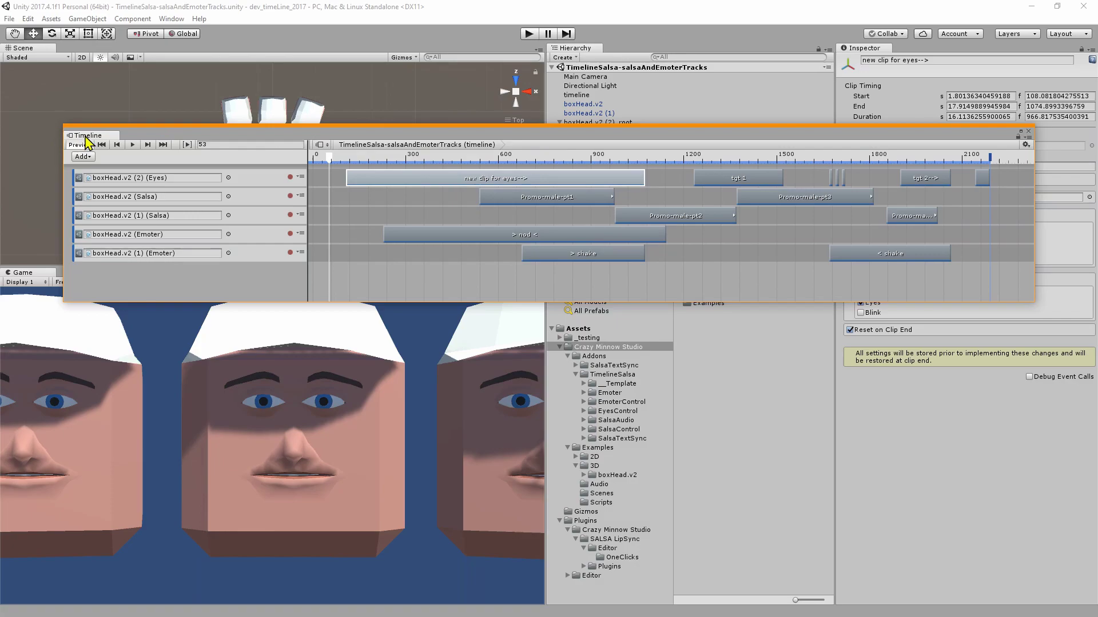
# Step: Dock the Timeline across the top and the Inspector as a full-height right column, widening Scene/Game views
pyautogui.moveTo(85, 135); pyautogui.dragTo(452, 45)
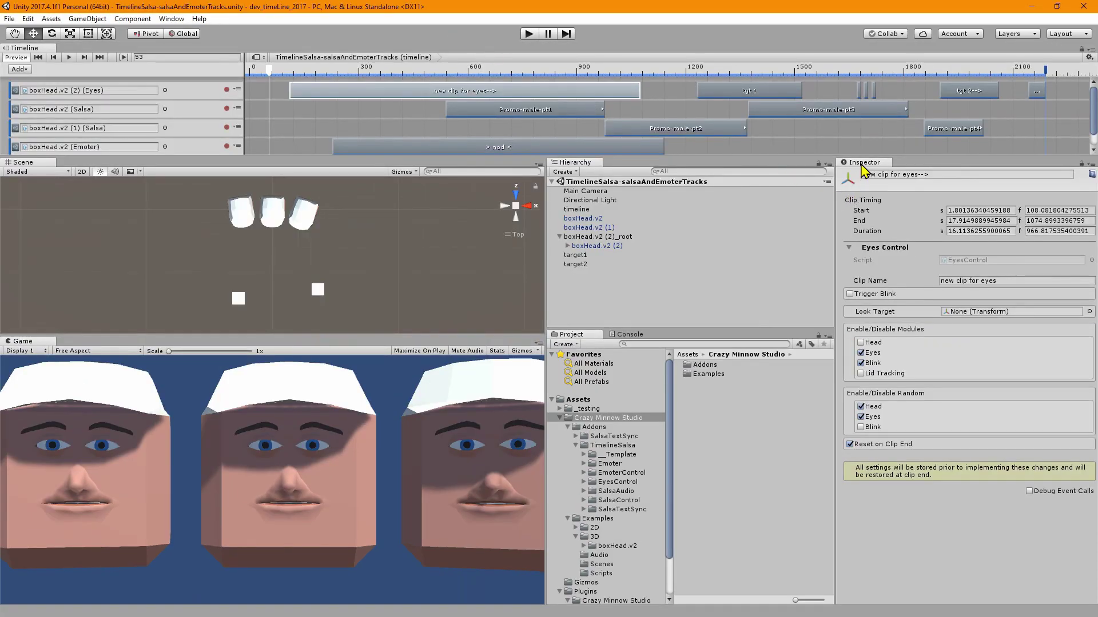
pyautogui.moveTo(863, 165); pyautogui.dragTo(1090, 240)
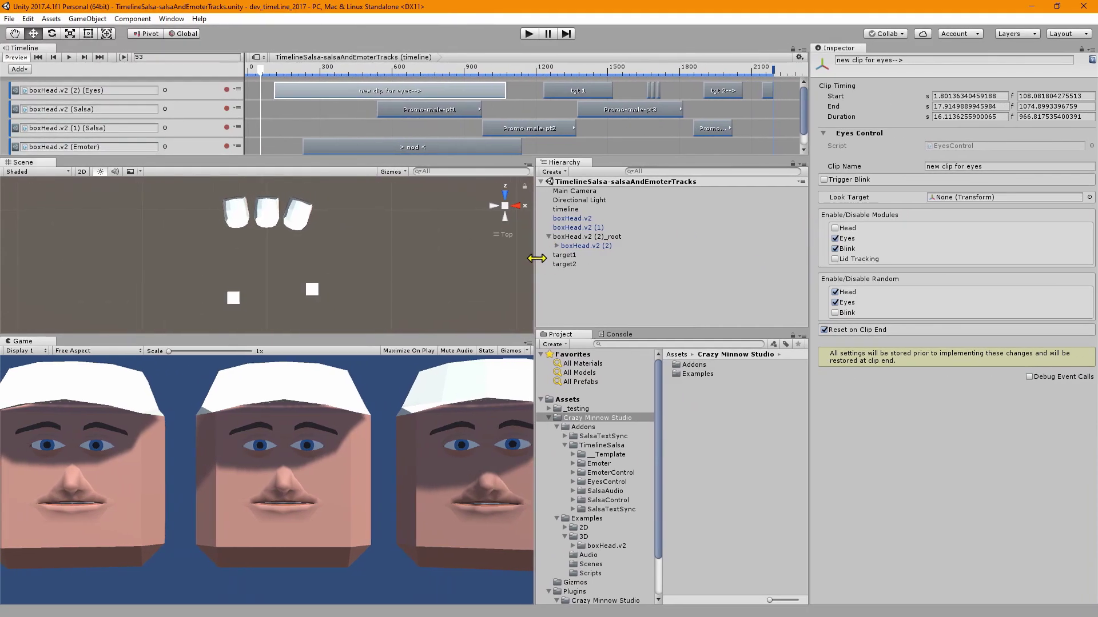
pyautogui.moveTo(536, 259); pyautogui.dragTo(560, 259)
# Step: Enlarge the Timeline to show all five tracks and reselect the eyes clip
pyautogui.moveTo(531, 157); pyautogui.dragTo(535, 197)
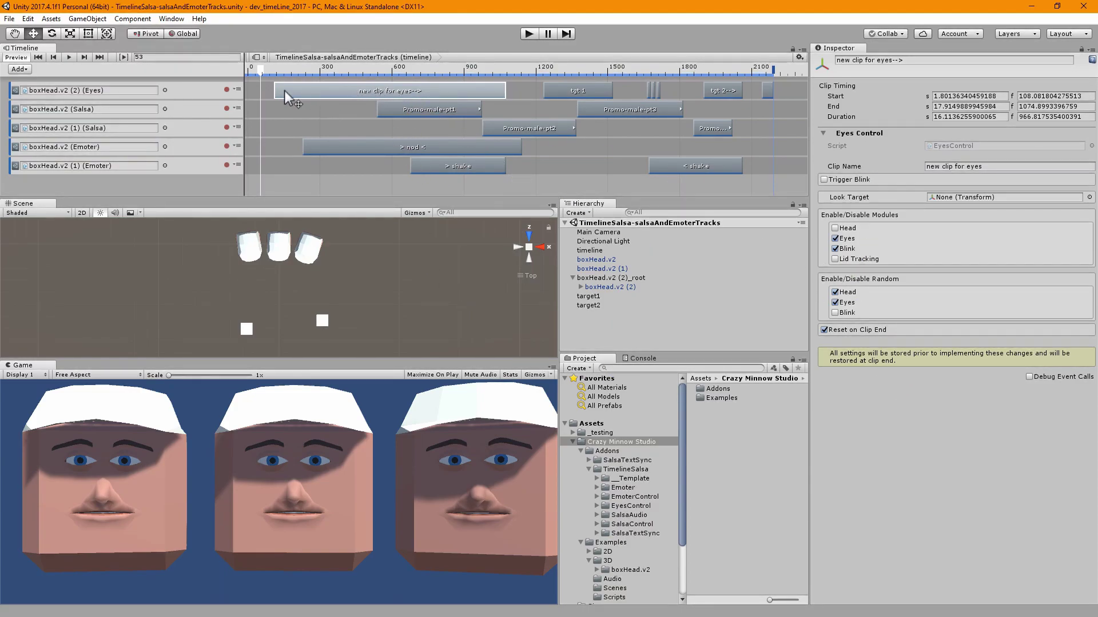
pyautogui.rightClick(255, 91)
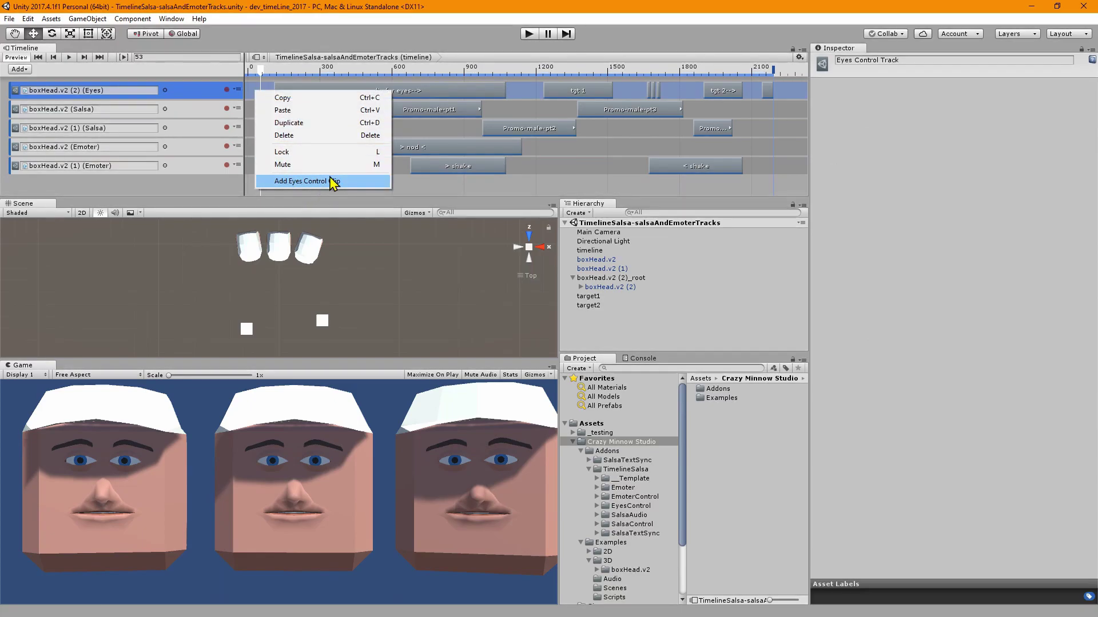
pyautogui.click(410, 94)
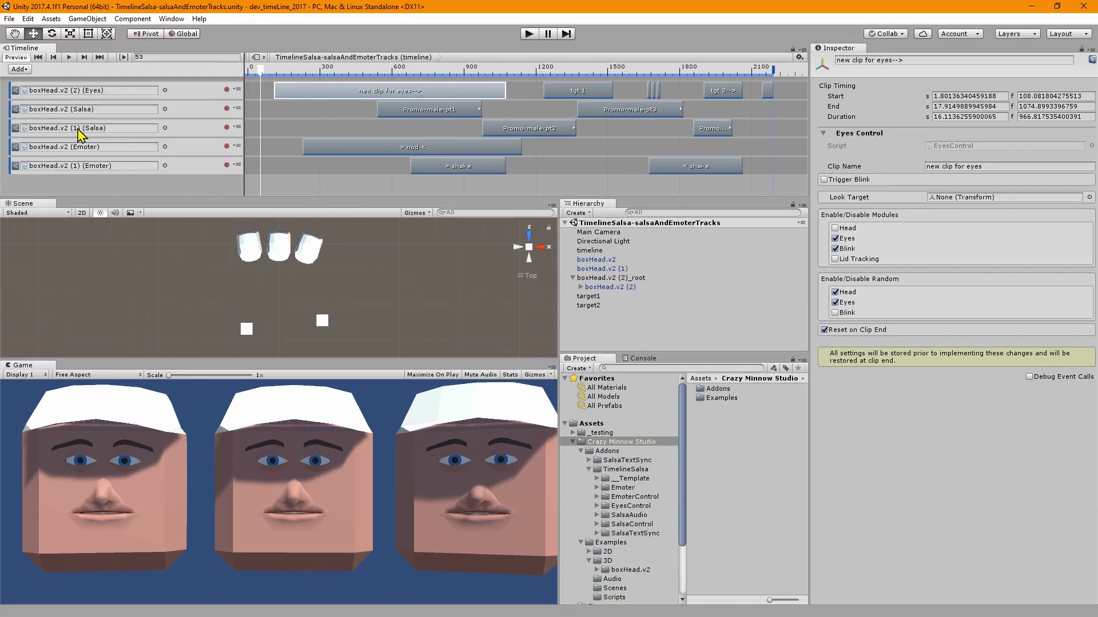
# Step: Locate the Emoter track's bound object and browse the EmoterControl, Emoter, SalsaAudio and Template script folders
pyautogui.click(109, 149)
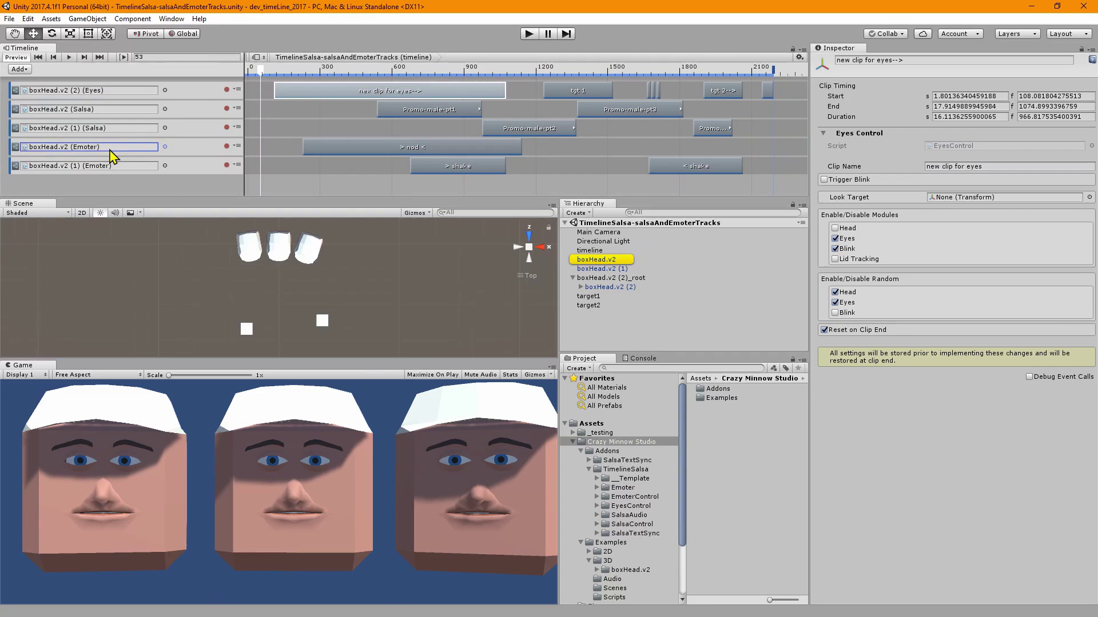
pyautogui.click(639, 499)
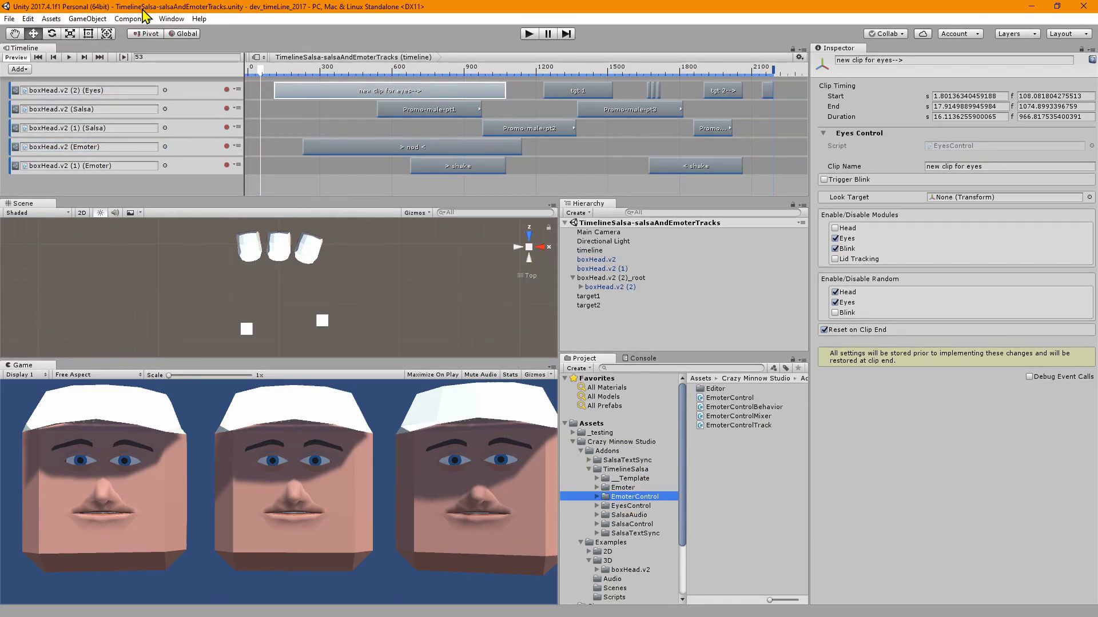
pyautogui.click(623, 487)
pyautogui.click(631, 515)
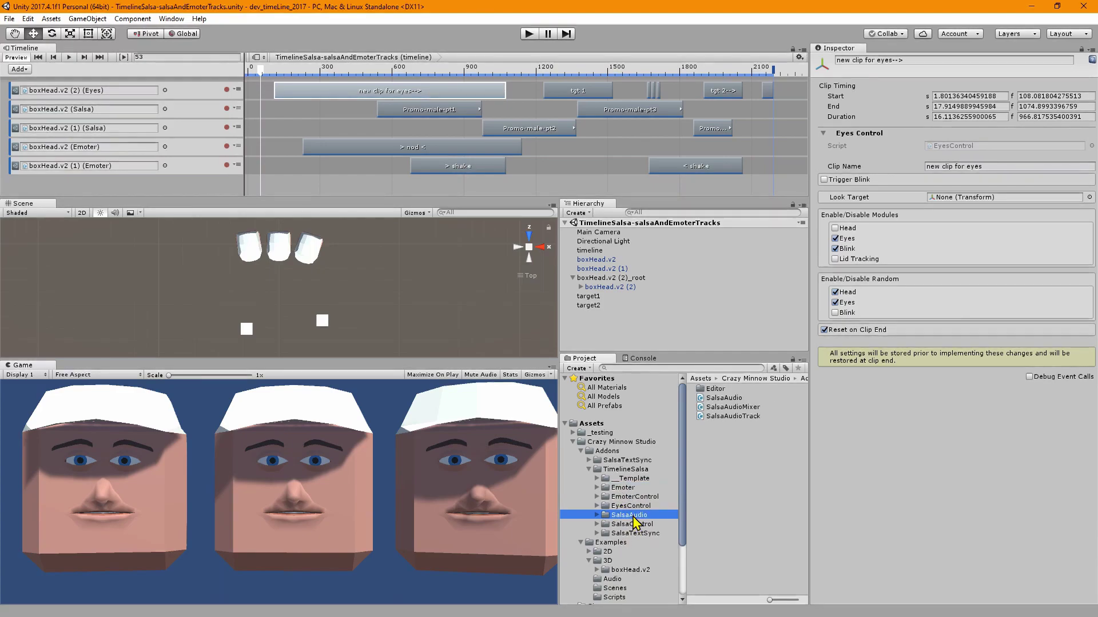
pyautogui.click(636, 497)
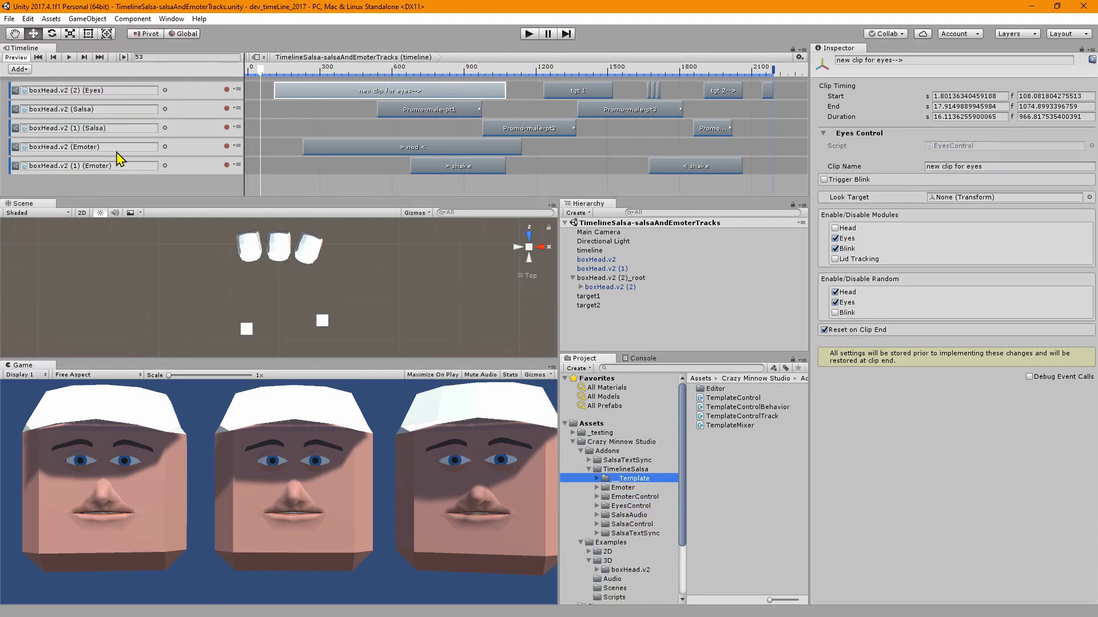
pyautogui.click(630, 479)
# Step: Select the boxHead.v2 (Emoter) track, view the addable track types, then select the nod clip
pyautogui.click(191, 152)
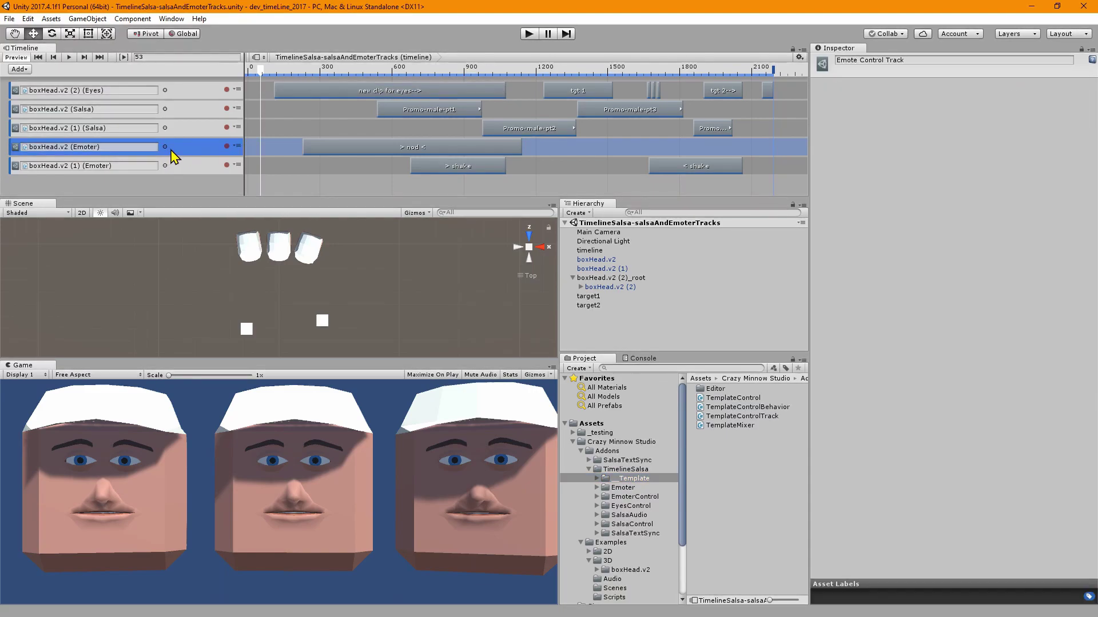
pyautogui.rightClick(187, 183)
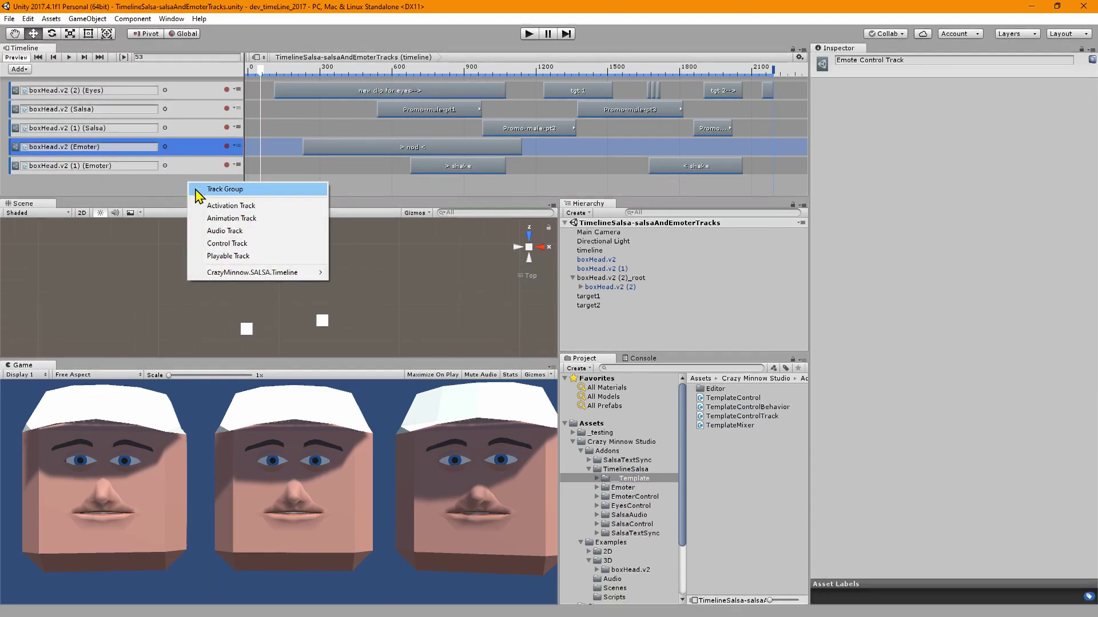
pyautogui.moveTo(265, 274)
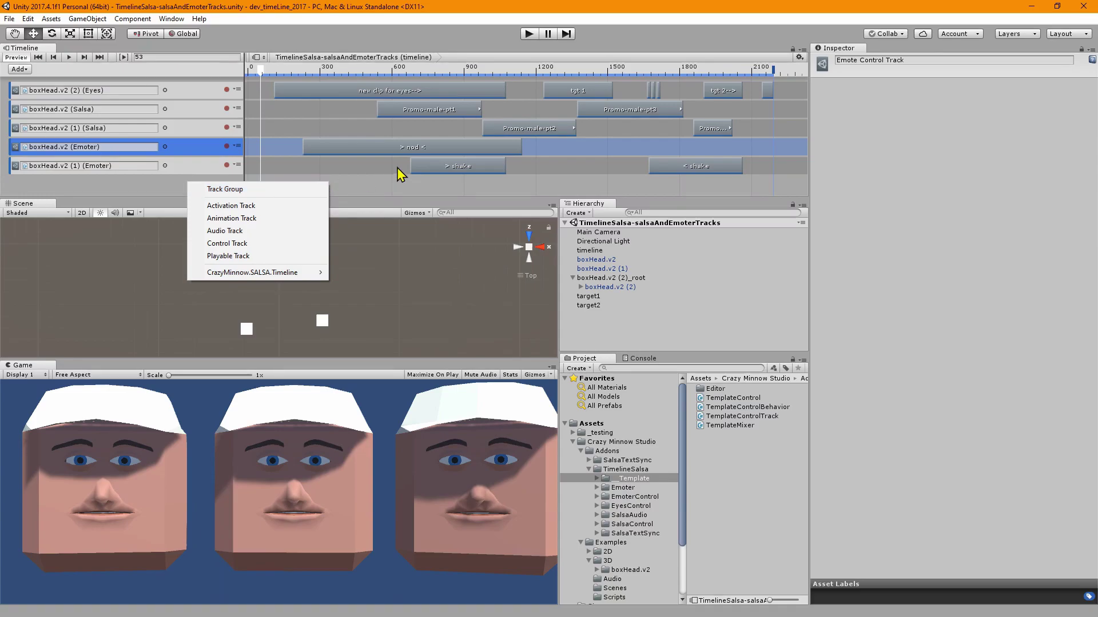
pyautogui.click(377, 151)
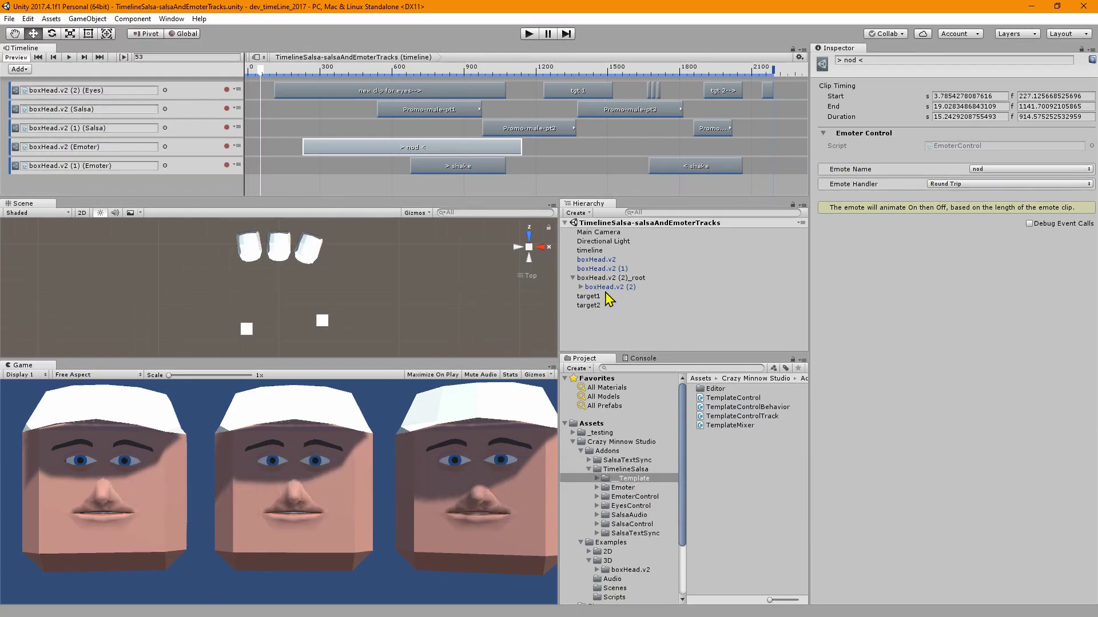
pyautogui.click(620, 270)
pyautogui.click(980, 169)
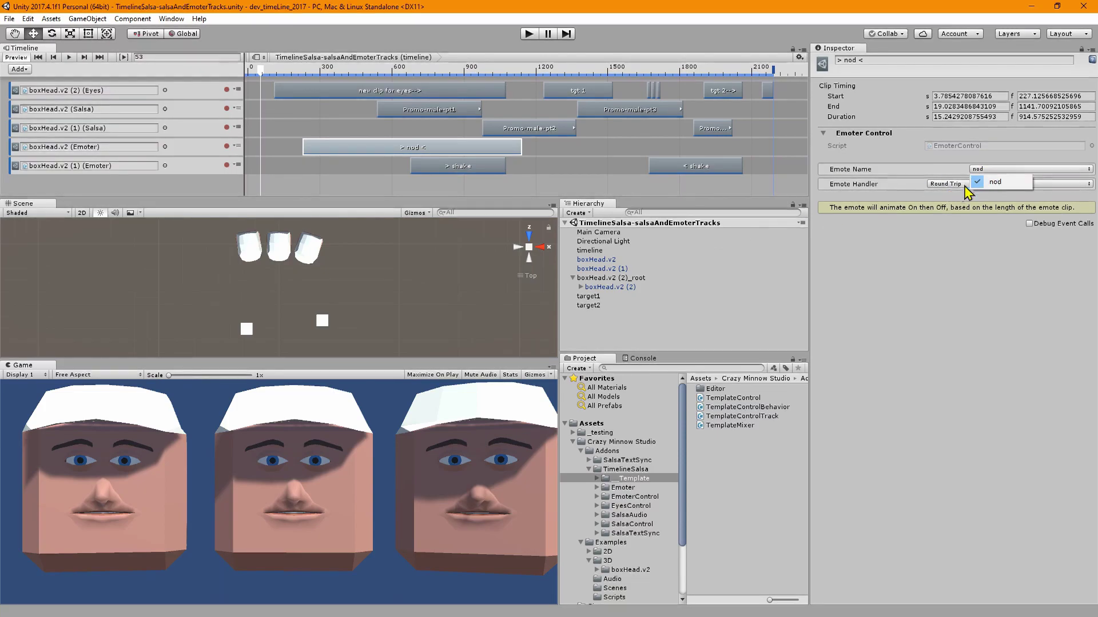
pyautogui.click(941, 174)
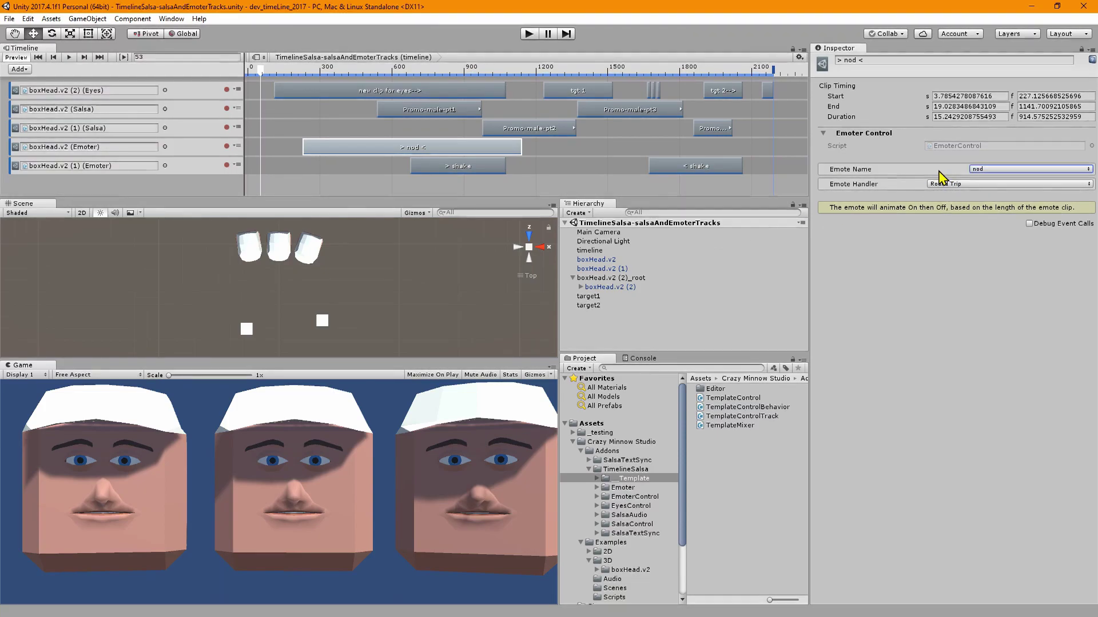
# Step: Add emote 1 and emote 2 to boxHead.v2's Emote Configuration, then reselect the timeline object
pyautogui.click(598, 260)
pyautogui.click(830, 234)
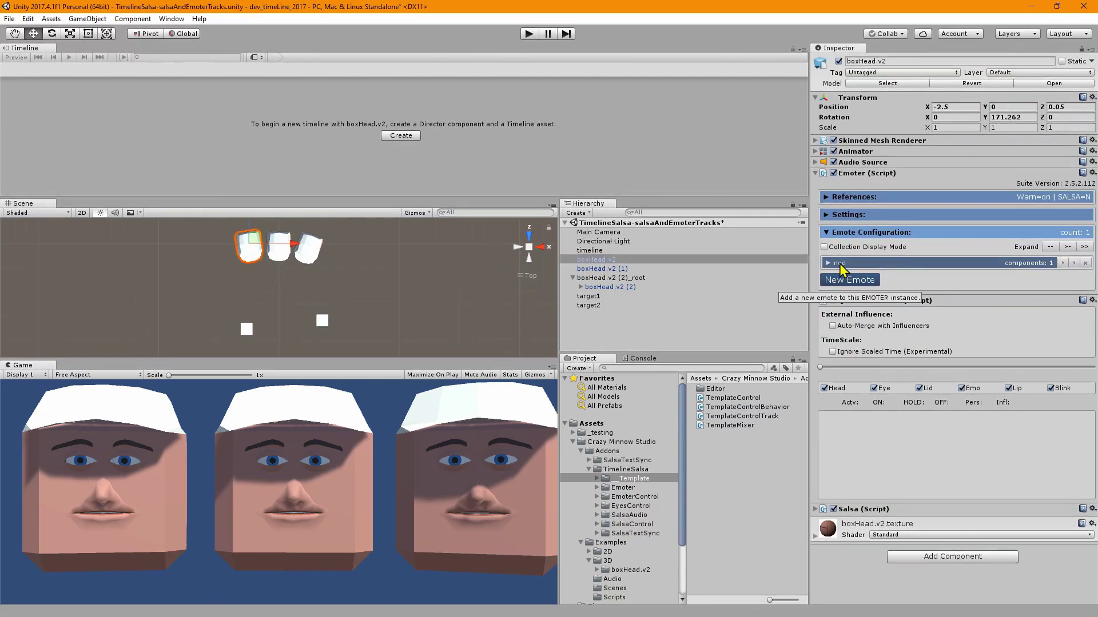
pyautogui.click(850, 282)
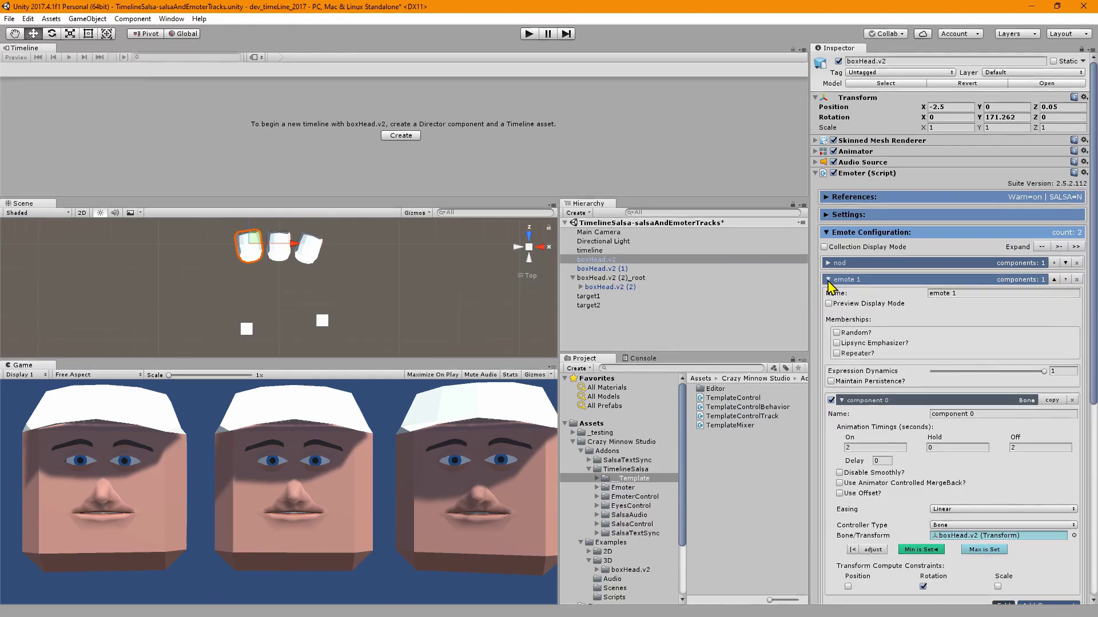
pyautogui.click(841, 280)
pyautogui.click(839, 295)
pyautogui.click(828, 296)
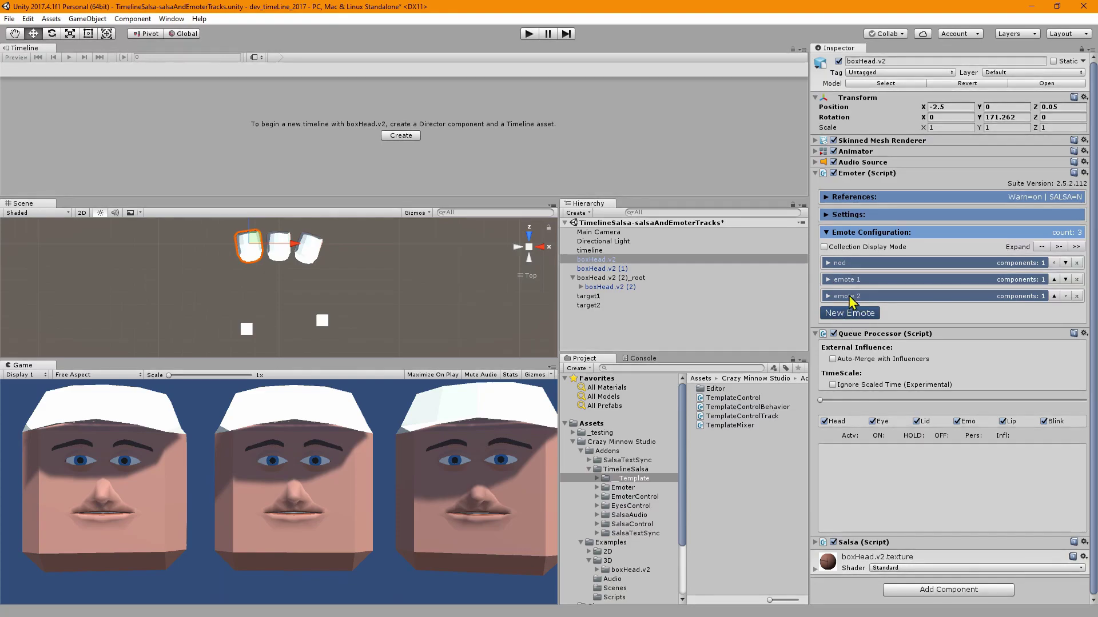
pyautogui.click(594, 252)
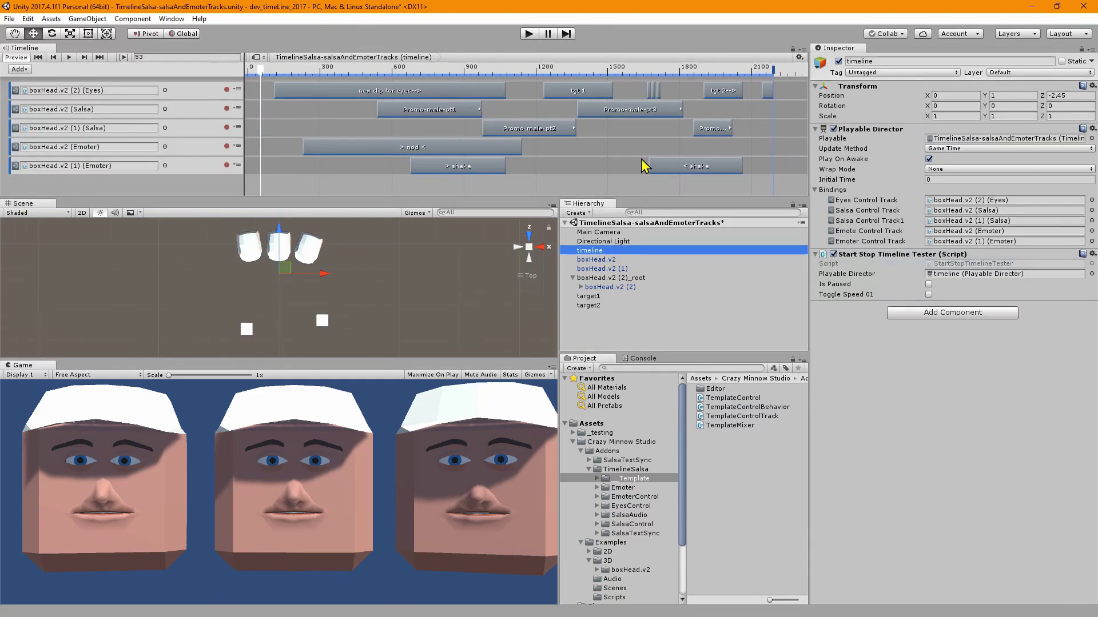
# Step: Review the nod clip's Emote Name list, now with emote 1 and emote 2, and its handler choices, keeping nod
pyautogui.click(481, 146)
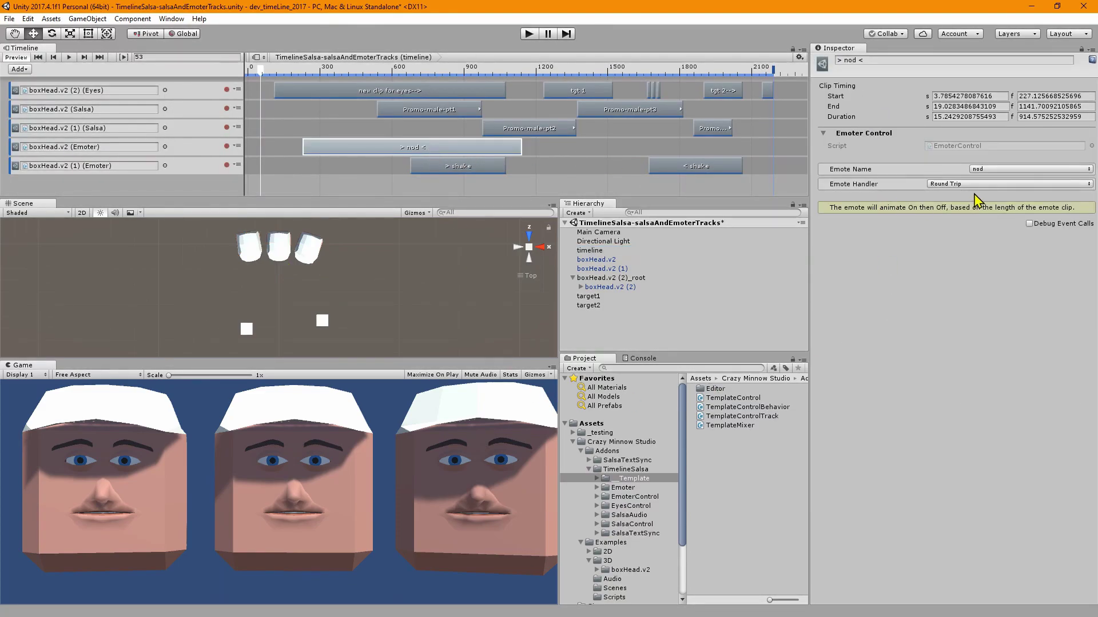
pyautogui.click(993, 169)
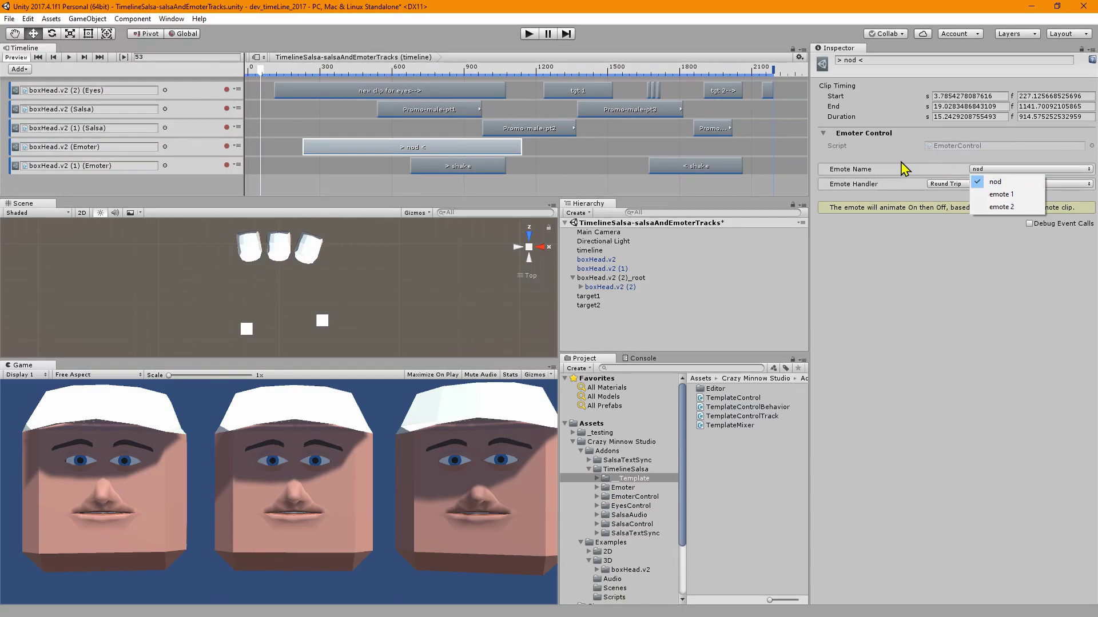
pyautogui.click(942, 165)
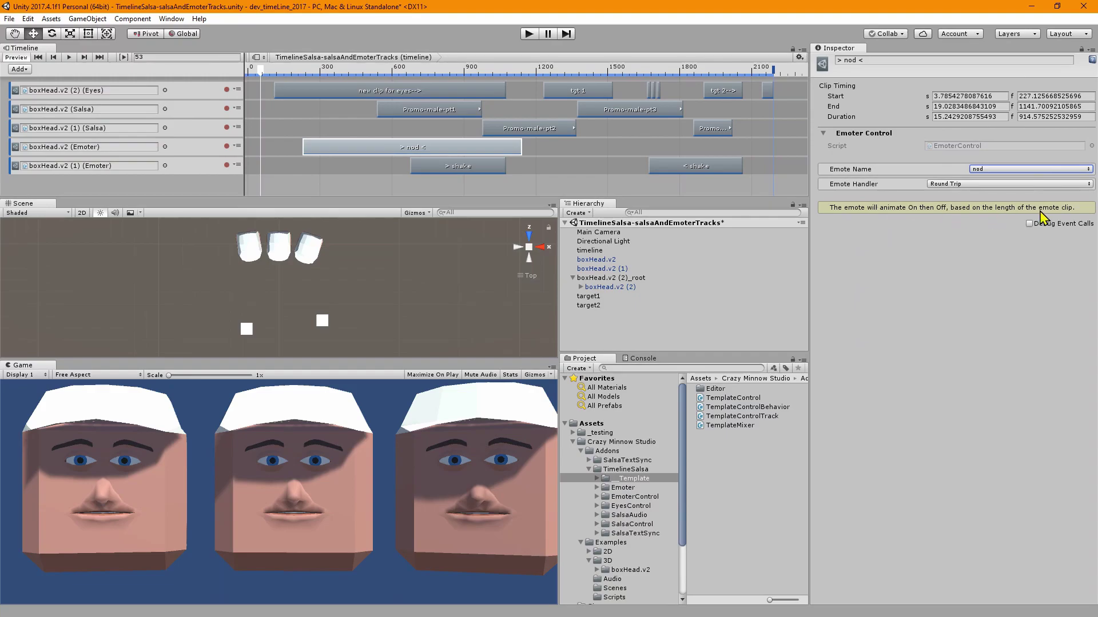
pyautogui.click(952, 185)
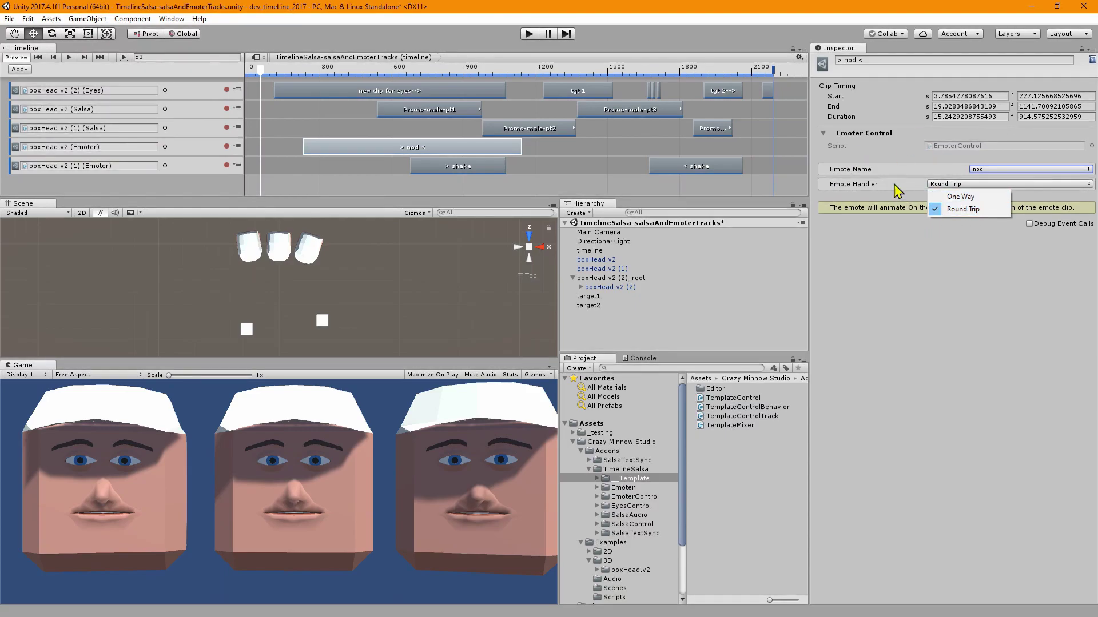
pyautogui.click(942, 176)
pyautogui.click(990, 170)
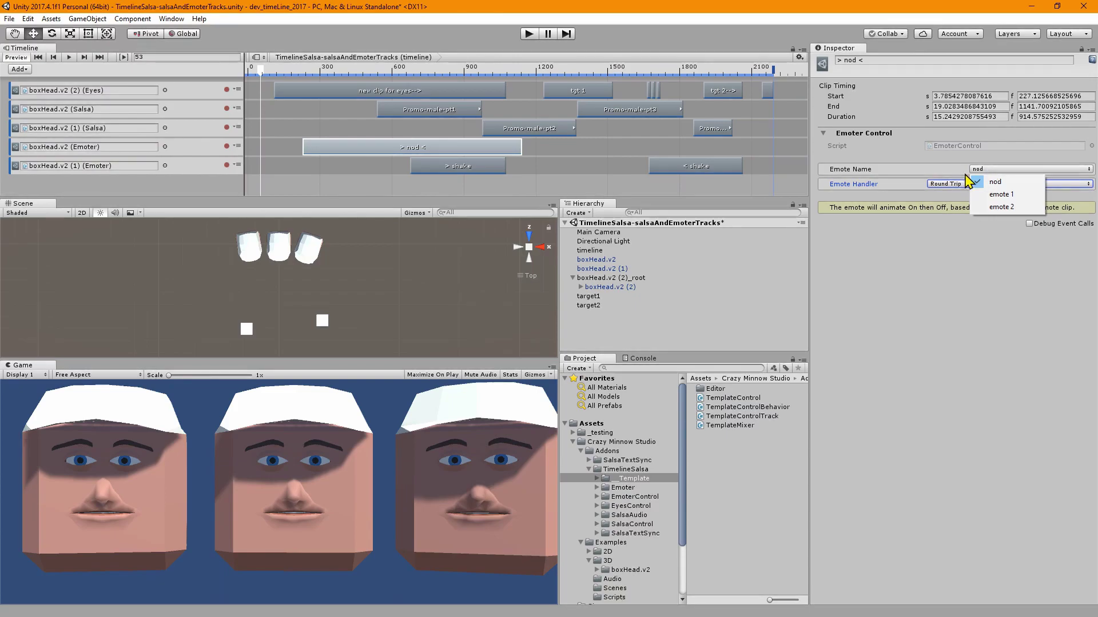
pyautogui.click(952, 174)
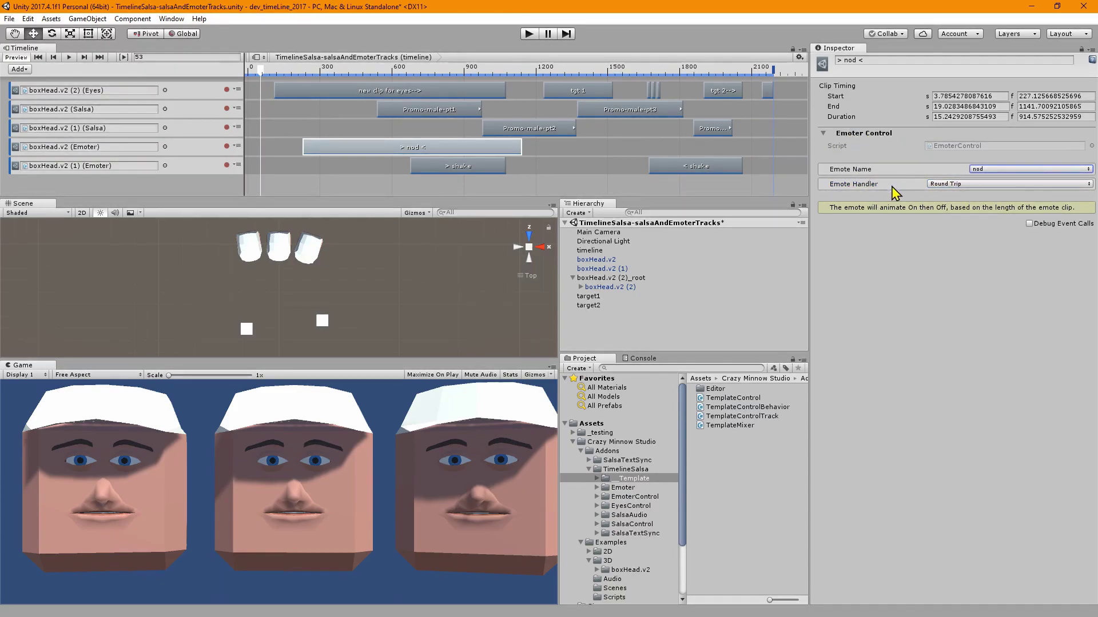
# Step: Set the nod clip's Emote Handler to One Way and turn on Apply Dynamics
pyautogui.click(938, 184)
pyautogui.click(958, 196)
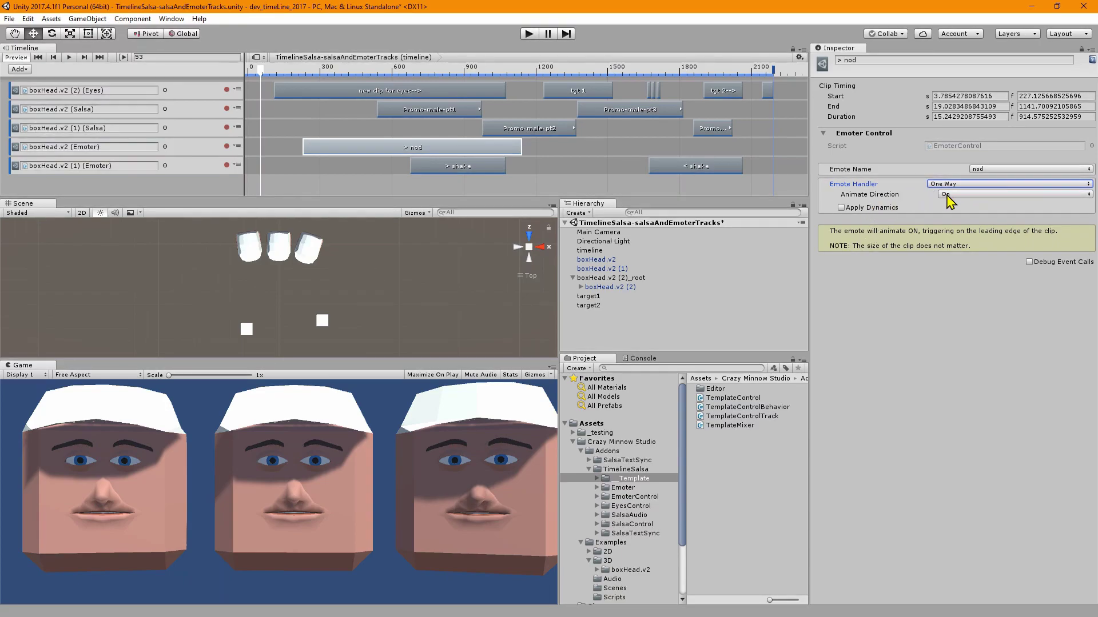
pyautogui.click(951, 184)
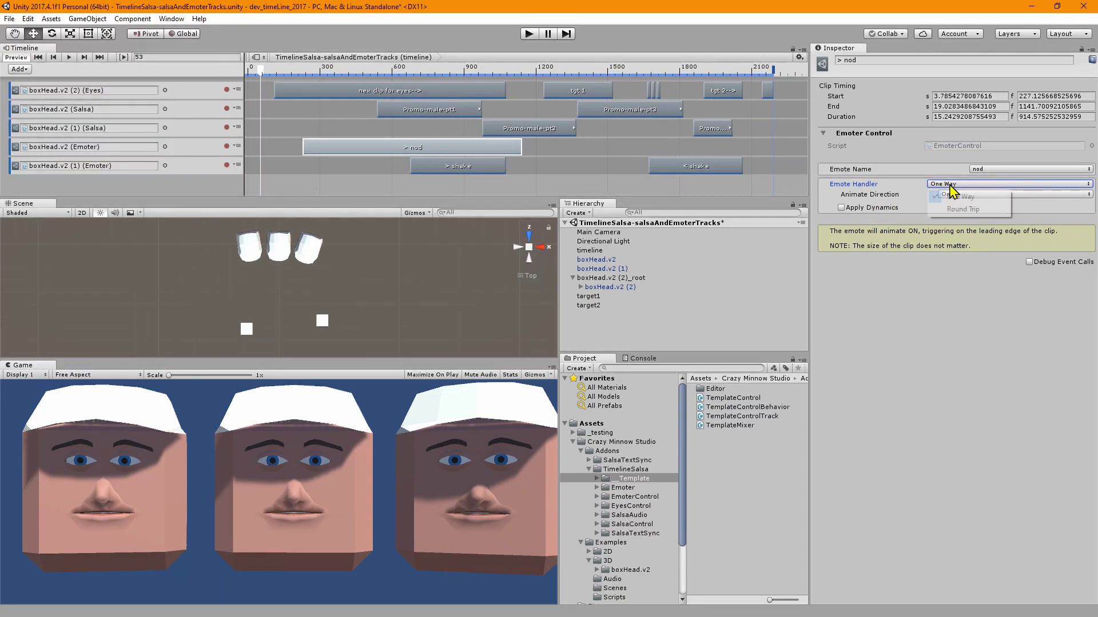
pyautogui.click(951, 211)
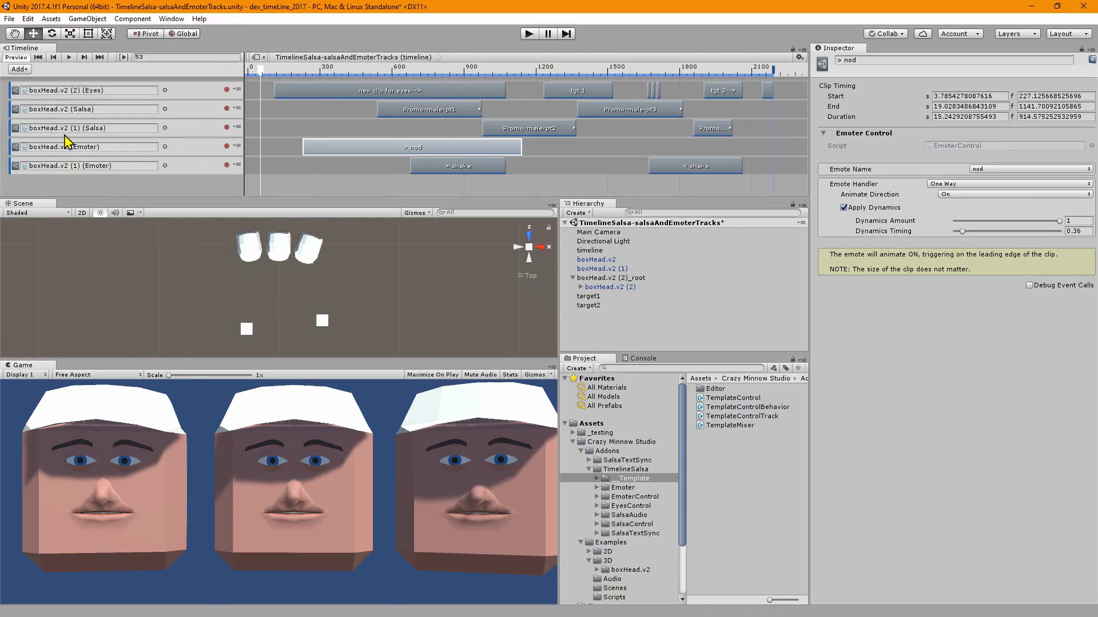
pyautogui.click(182, 132)
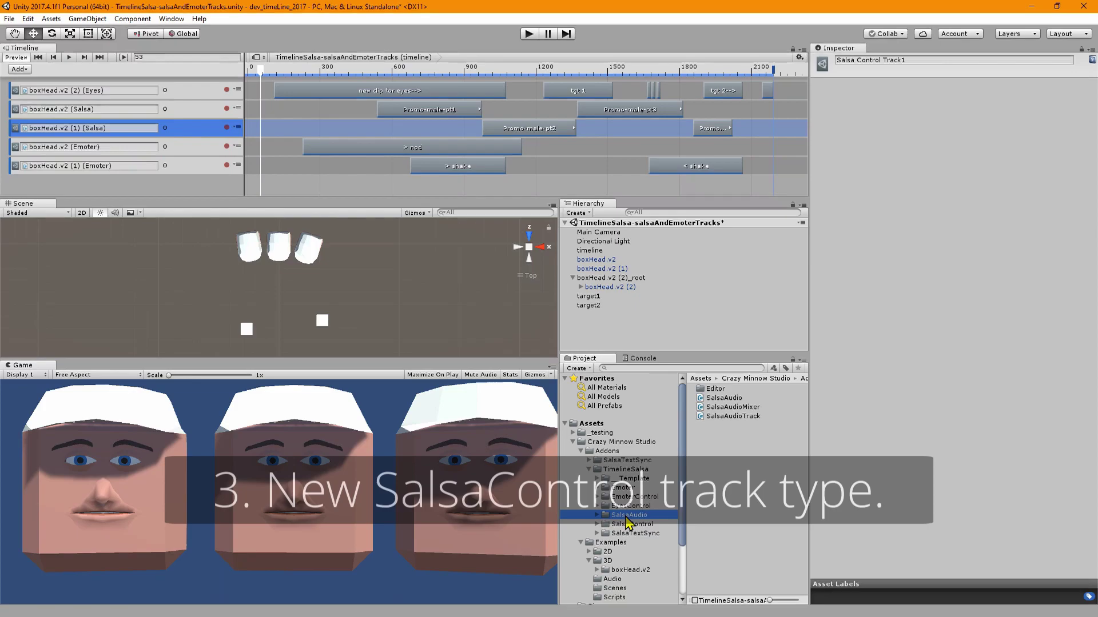
# Step: Show the SalsaAudio scripts, then select the Promo-male-pt1 clip on the boxHead.v2 (Salsa) track
pyautogui.click(625, 515)
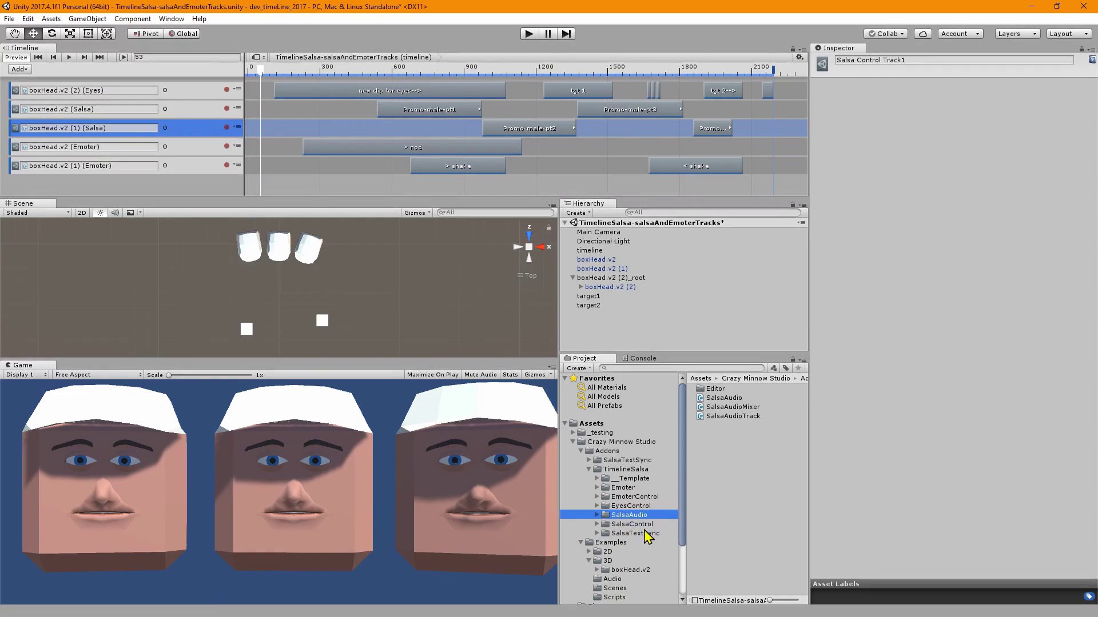
pyautogui.click(99, 111)
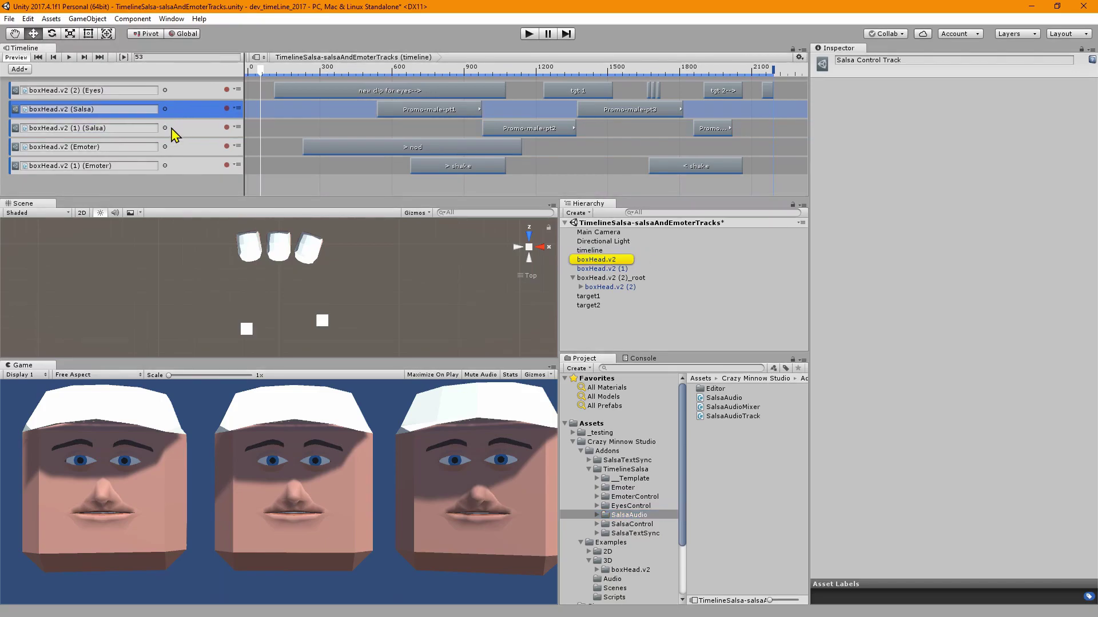
pyautogui.click(419, 112)
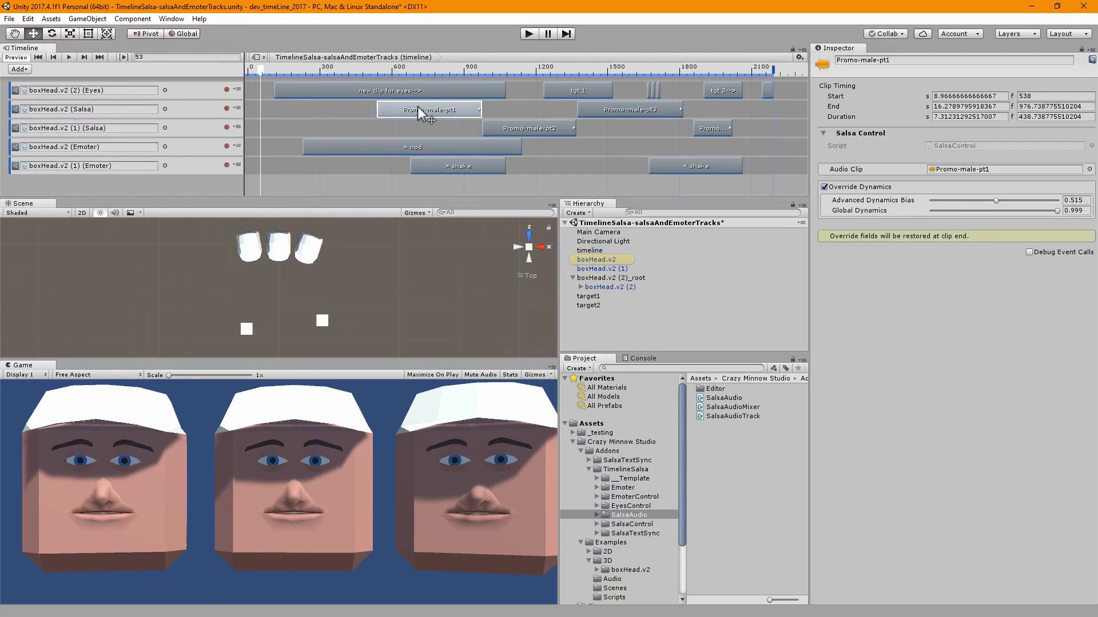
# Step: Toggle Promo-male-pt1's Override Dynamics off and on, leaving Bias 0.195 and Global 0.773
pyautogui.click(836, 190)
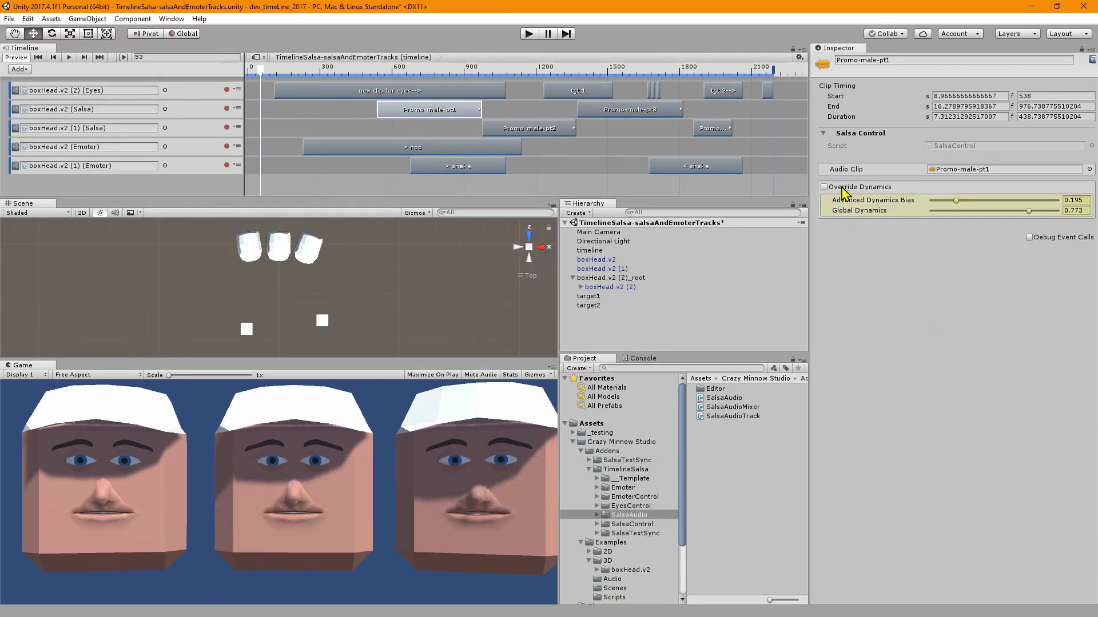
pyautogui.click(844, 191)
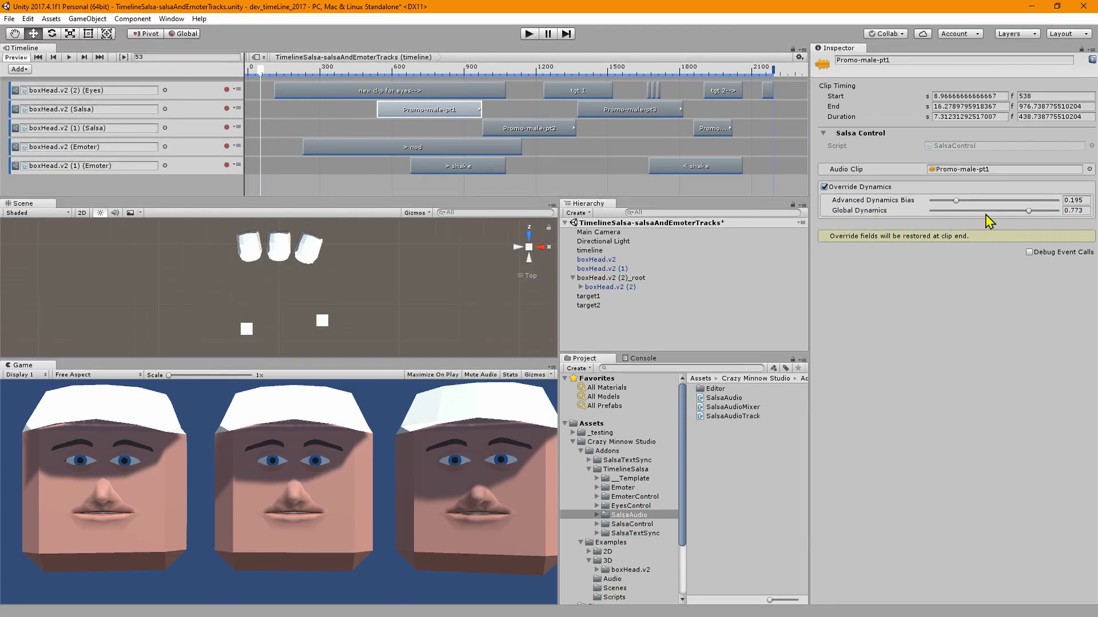
# Step: Expand boxHead.v2's Salsa settings and raise Primary Bias to 0.418
pyautogui.click(608, 263)
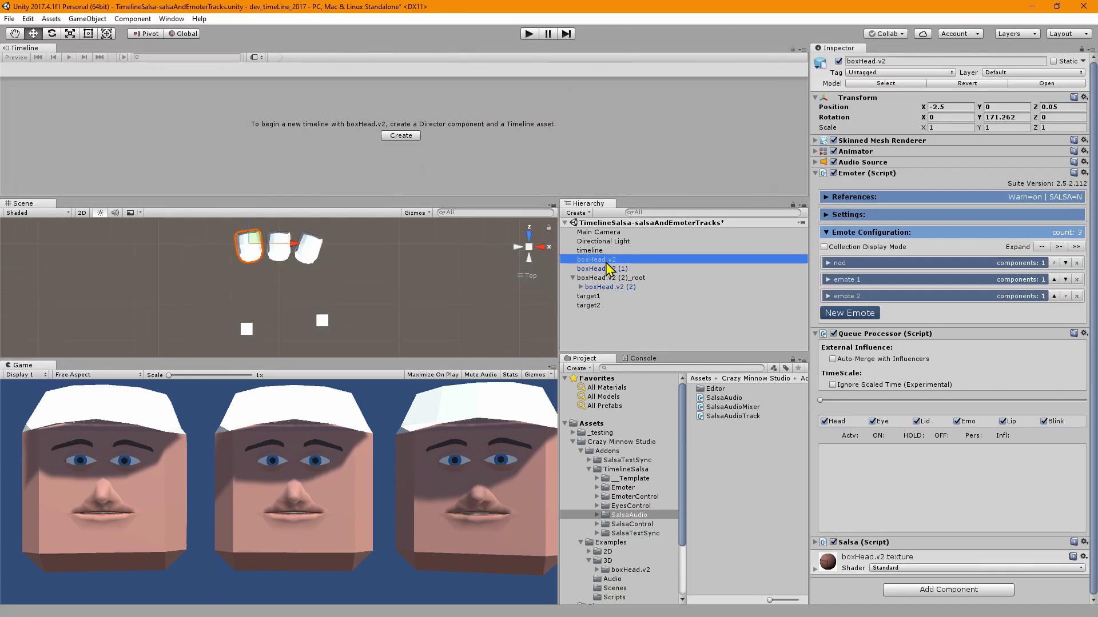
pyautogui.click(817, 173)
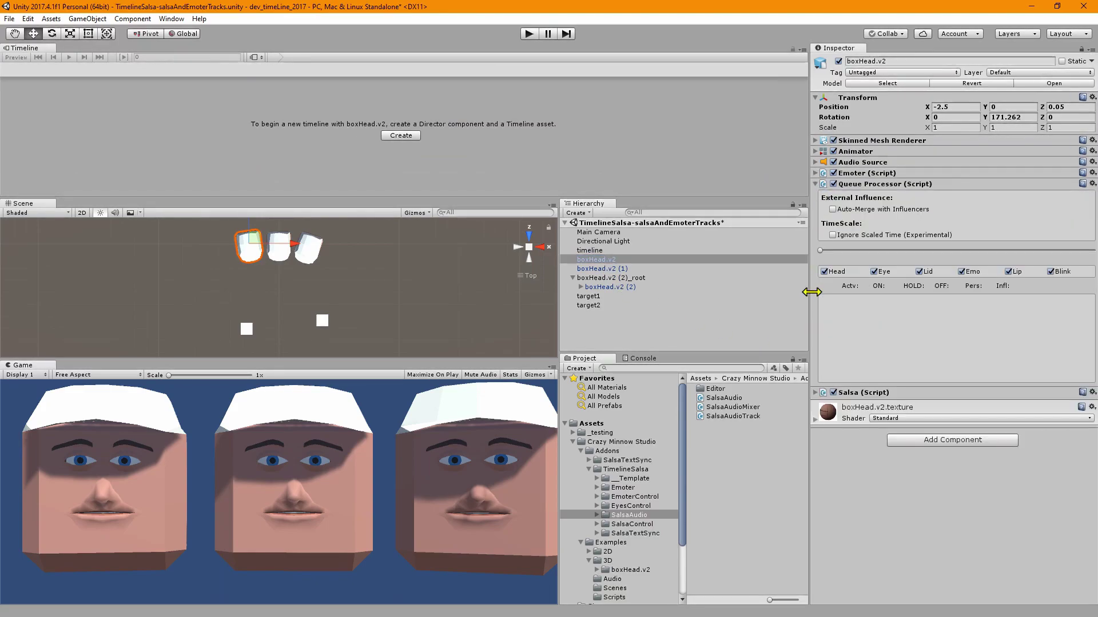
pyautogui.click(816, 393)
pyautogui.scroll(-10, 915, 400)
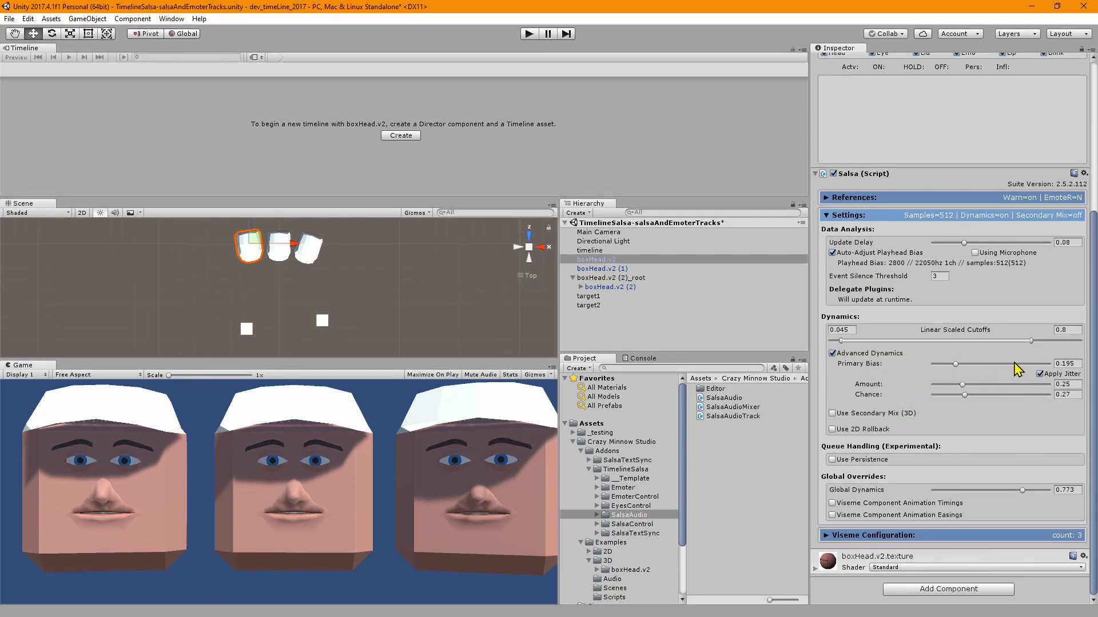
pyautogui.click(980, 364)
pyautogui.click(606, 251)
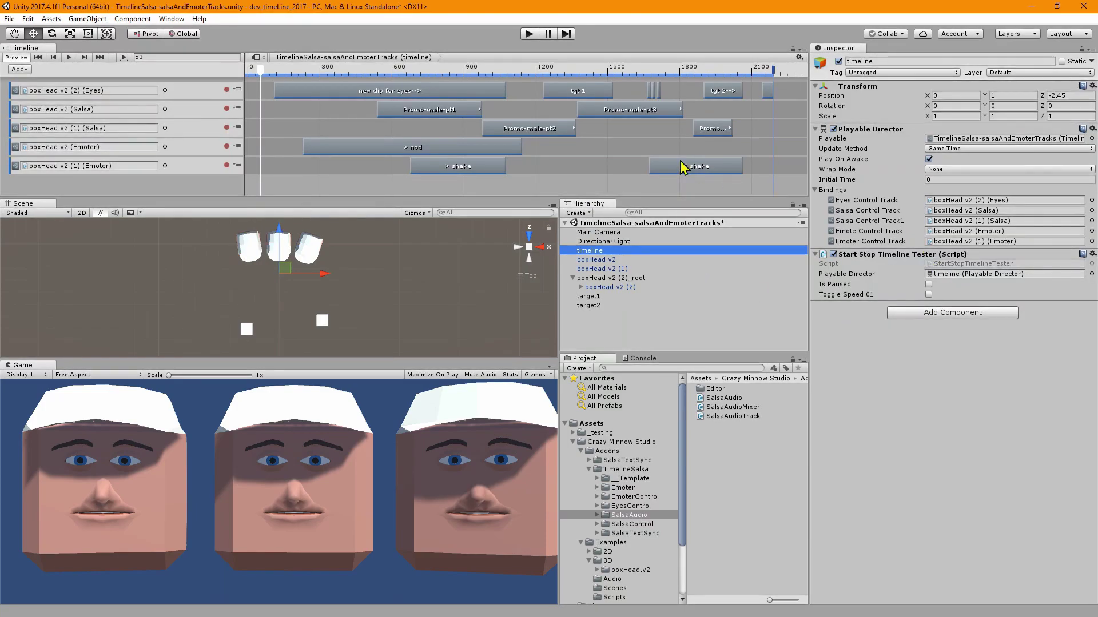
# Step: Check the nod and Promo-male-pt2 clips, then set boxHead.v2's Salsa Global Dynamics to 1
pyautogui.click(454, 149)
pyautogui.click(518, 128)
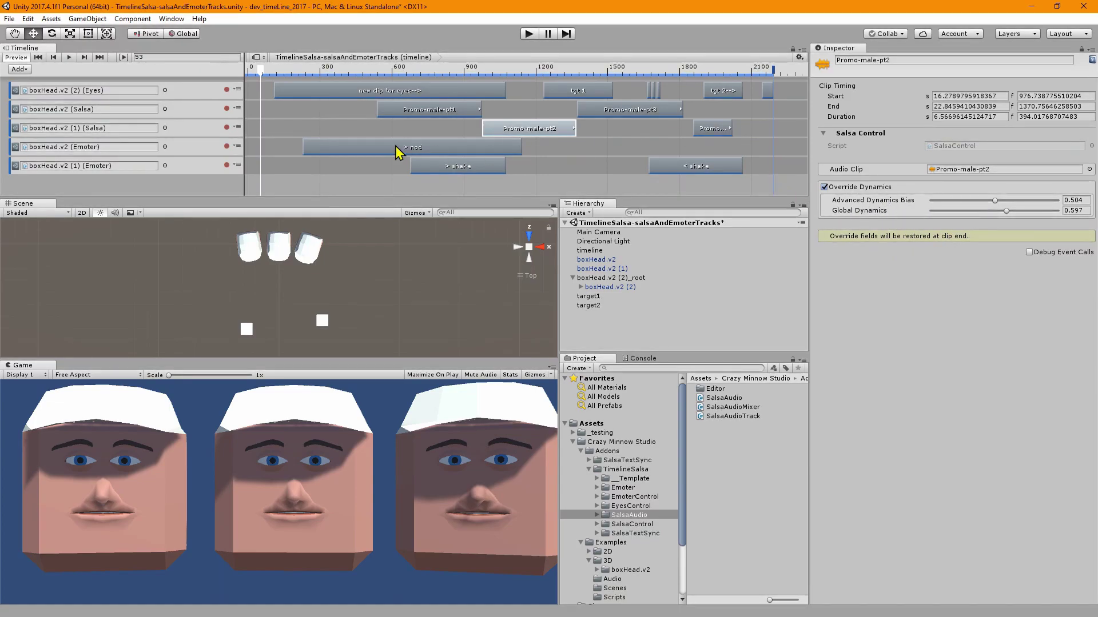
pyautogui.click(597, 260)
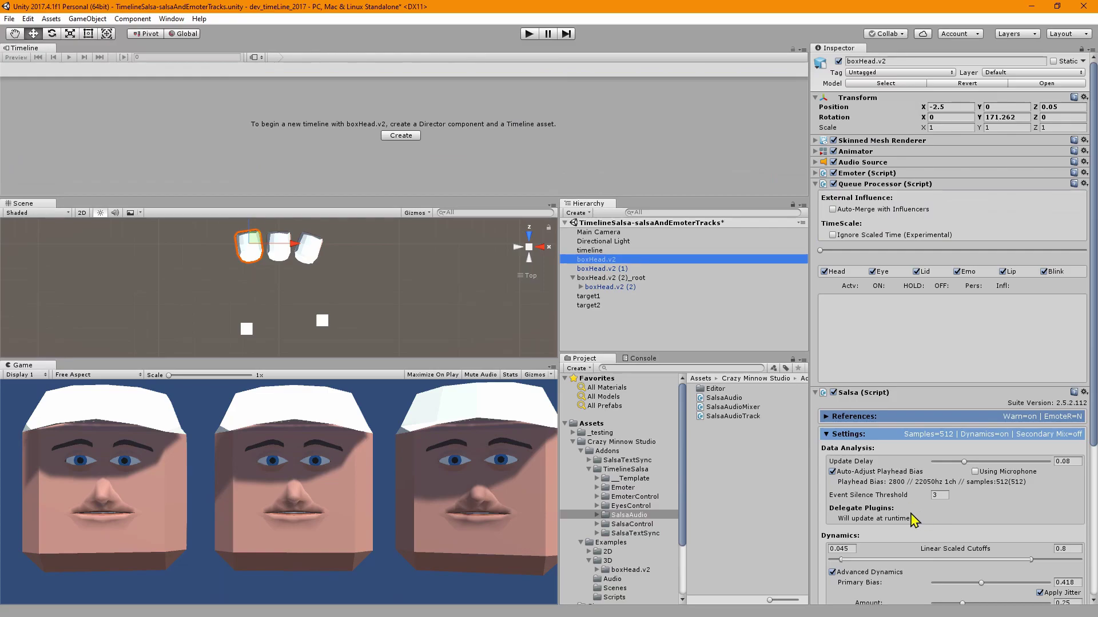
pyautogui.scroll(-5, 914, 515)
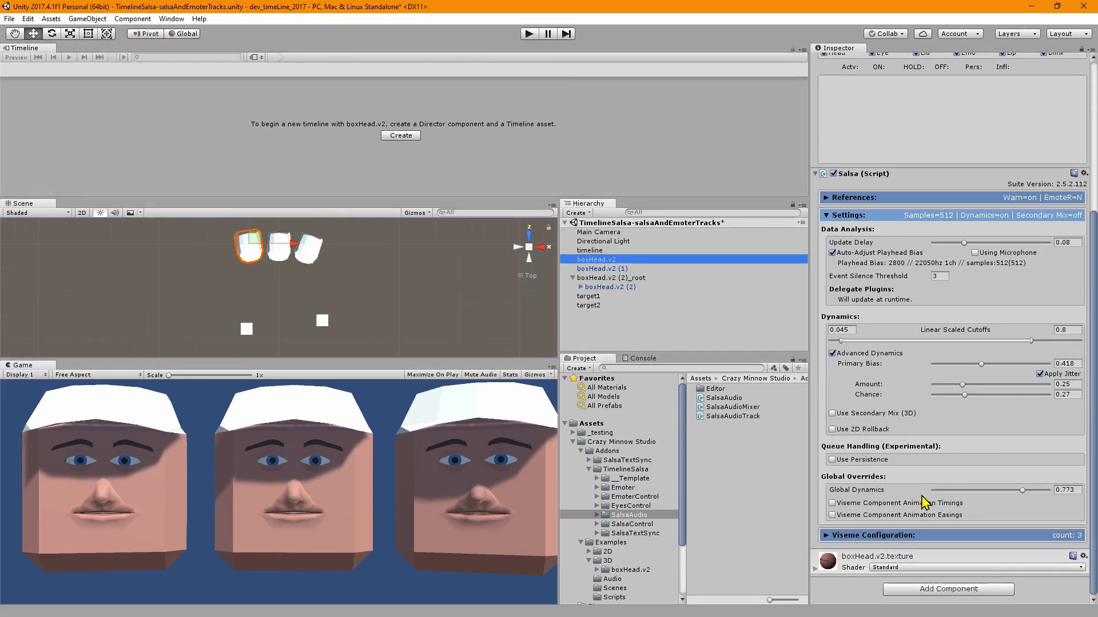
pyautogui.scroll(-3, 898, 503)
pyautogui.moveTo(932, 286); pyautogui.dragTo(1044, 286)
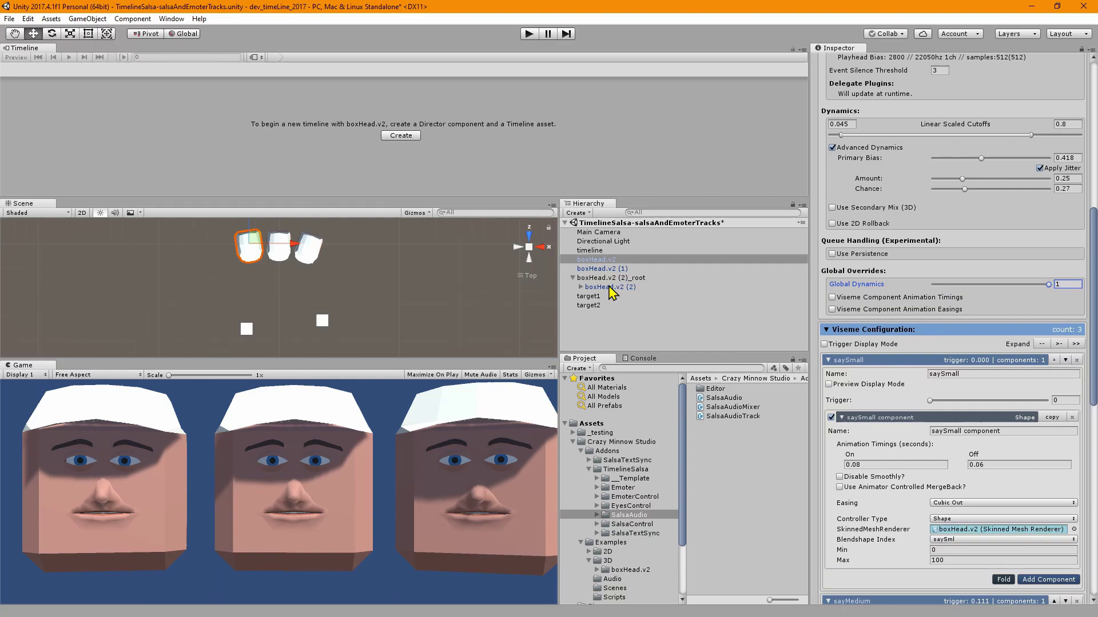
pyautogui.click(592, 251)
# Step: Nudge Promo-male-pt2 earlier, disable its dynamics override, and compare with boxHead.v2 (1)'s Primary Bias 0.32
pyautogui.moveTo(524, 129); pyautogui.dragTo(484, 146)
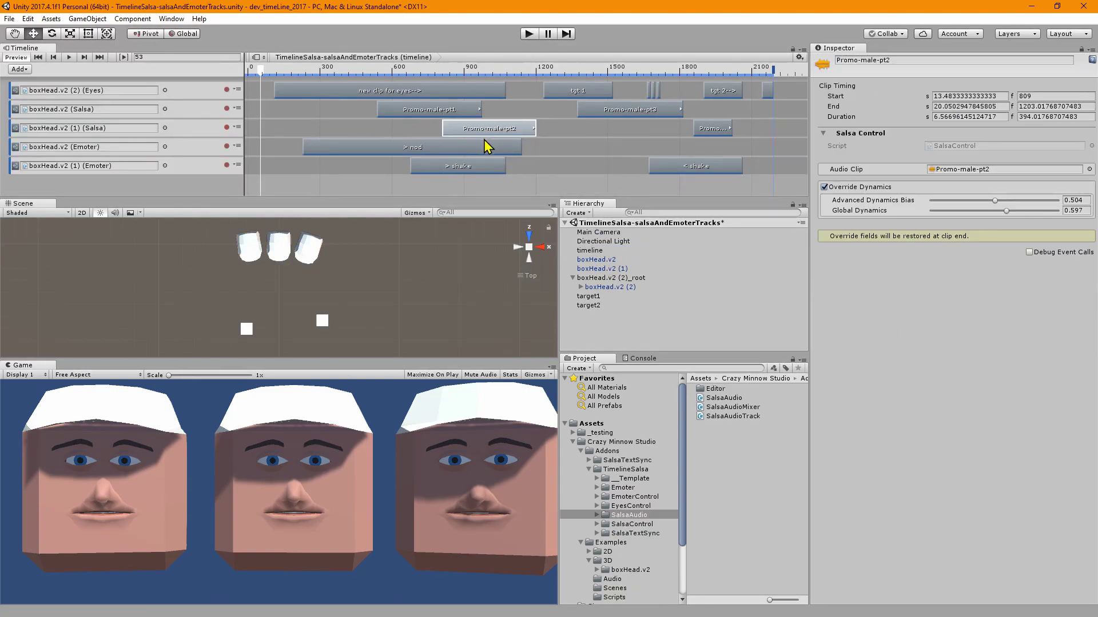
pyautogui.click(824, 187)
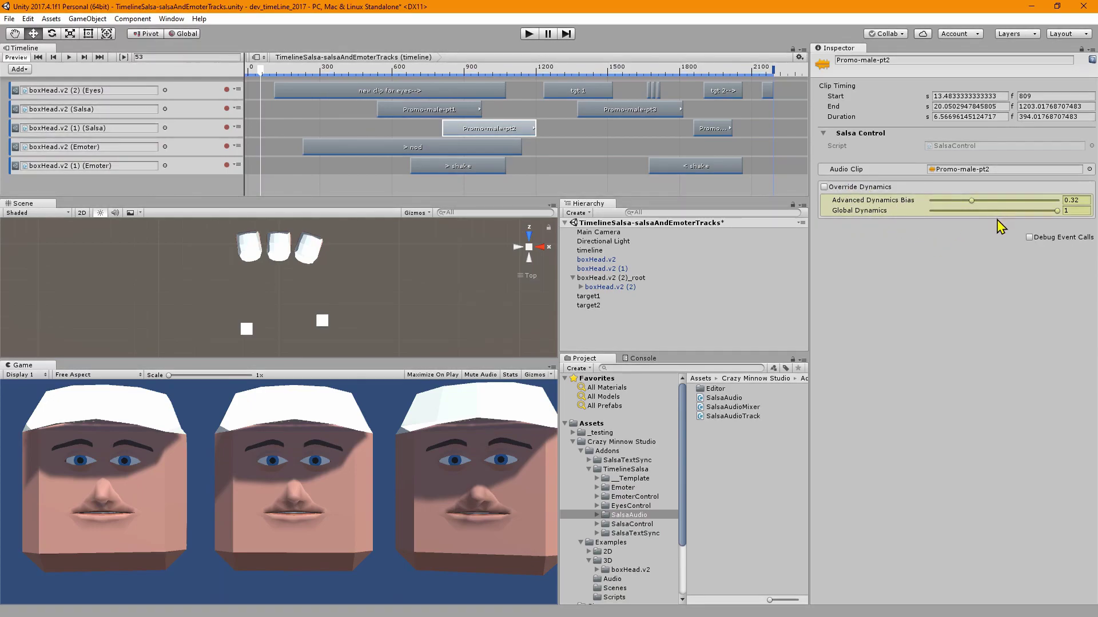
pyautogui.click(972, 204)
pyautogui.click(1056, 211)
pyautogui.click(603, 269)
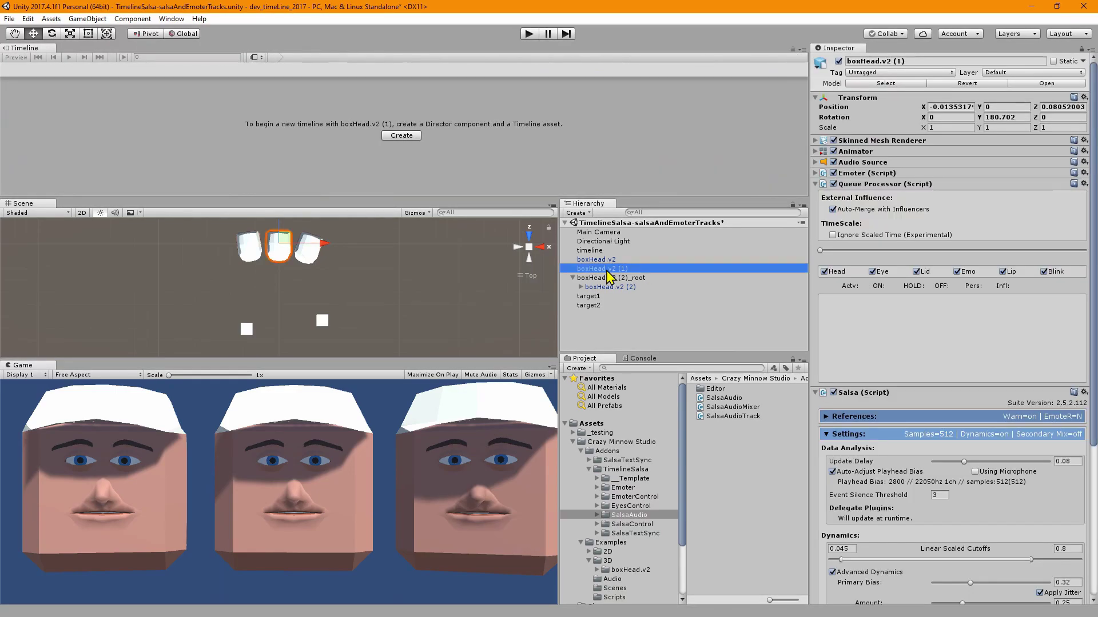
pyautogui.scroll(-6, 918, 488)
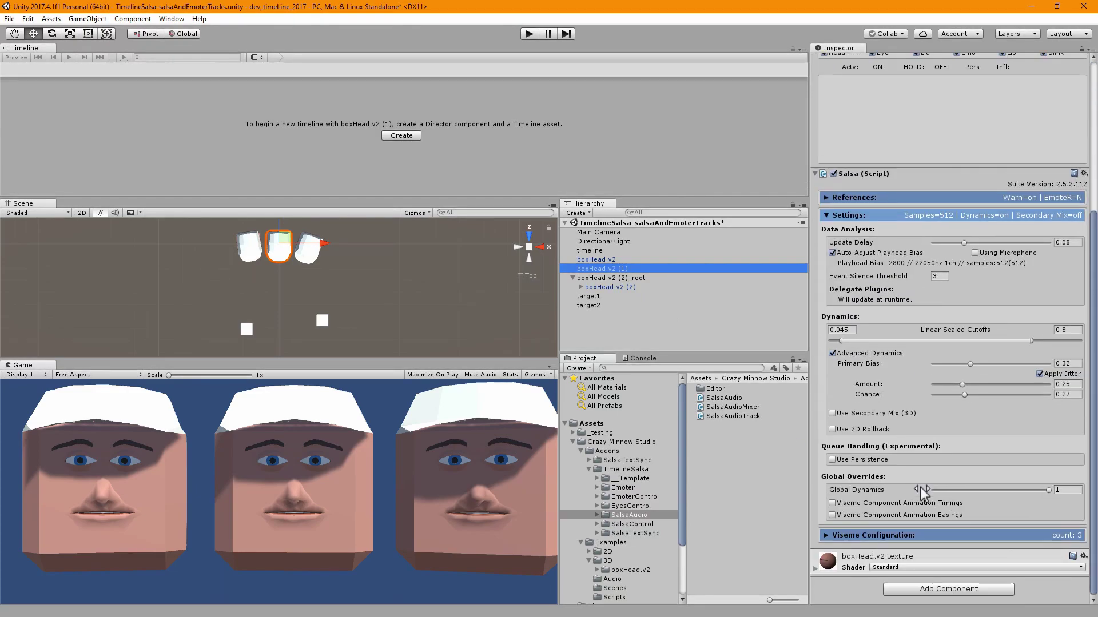
pyautogui.click(1067, 364)
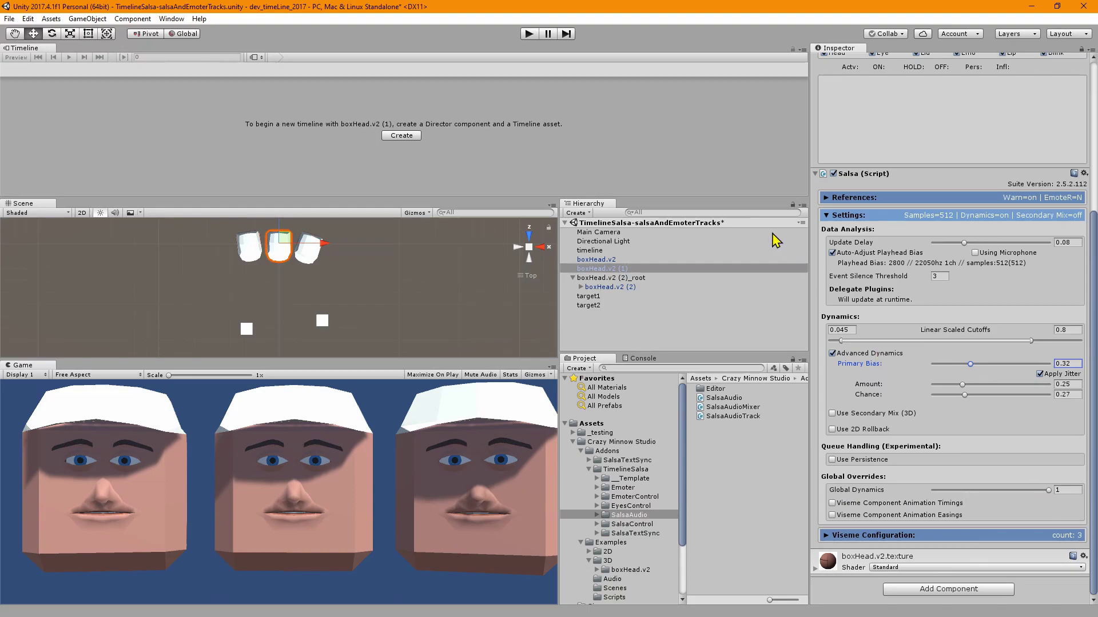
pyautogui.click(615, 251)
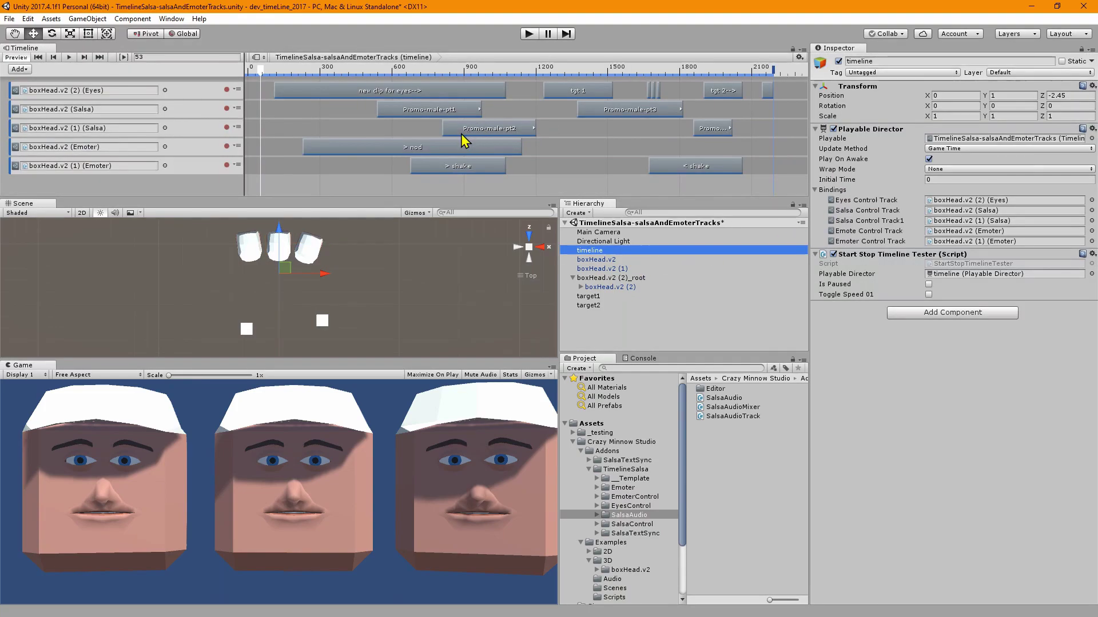
# Step: Re-enable Promo-male-pt2's Override Dynamics and move the clip to start at 6.35 s
pyautogui.click(484, 127)
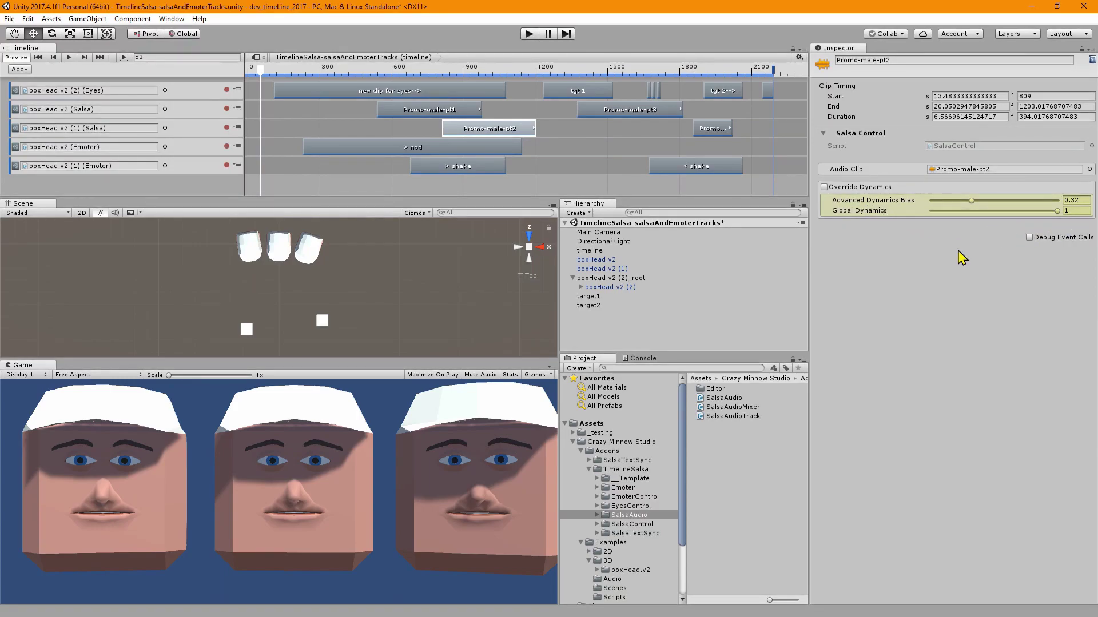
pyautogui.click(863, 188)
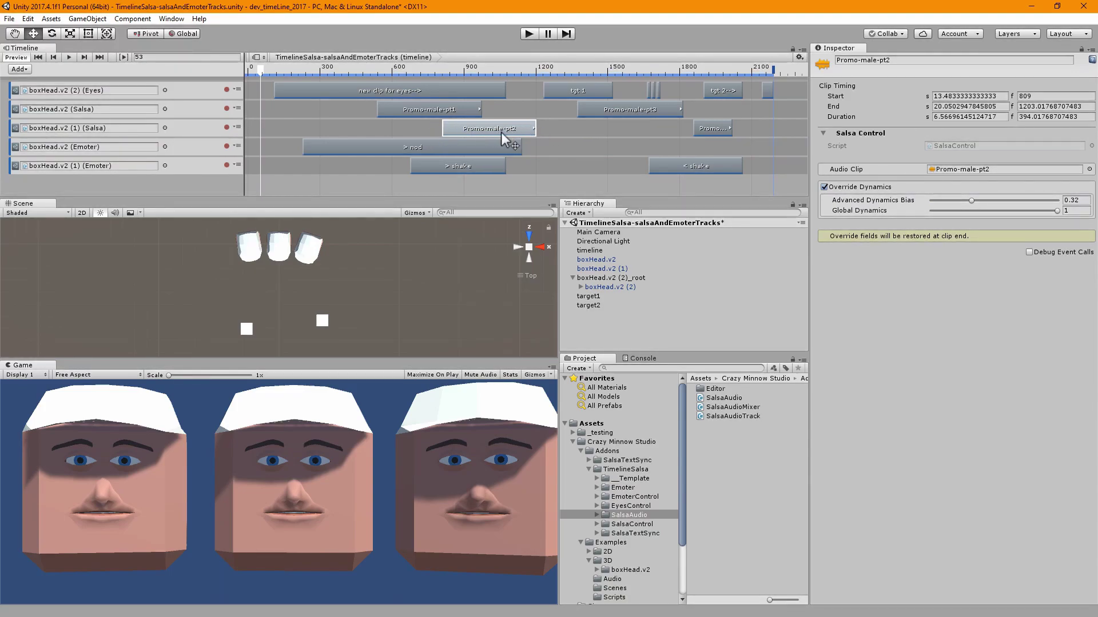
pyautogui.moveTo(489, 135); pyautogui.dragTo(341, 134)
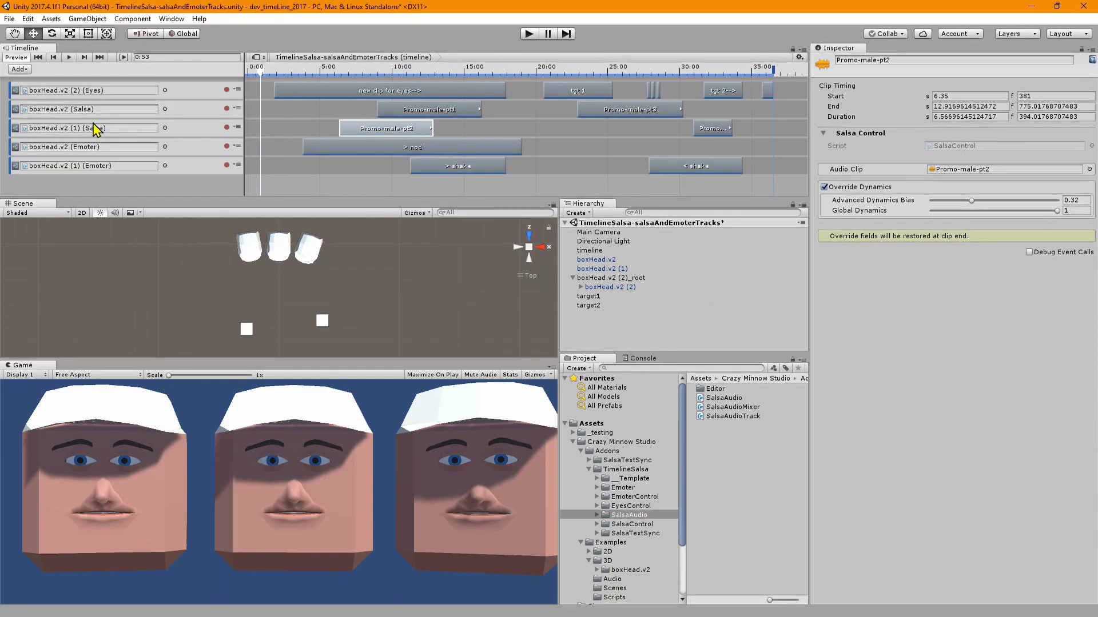
# Step: Browse the EmoterControl and SalsaControl add-on folders, inspect boxHead.v2, then return to the timeline object
pyautogui.click(626, 497)
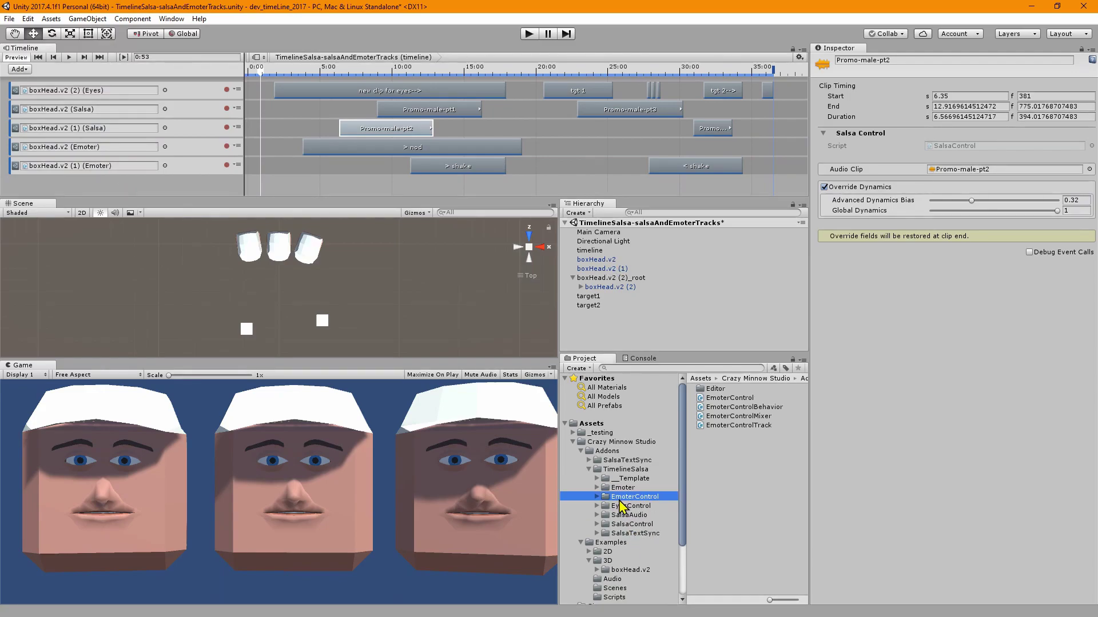
pyautogui.click(627, 525)
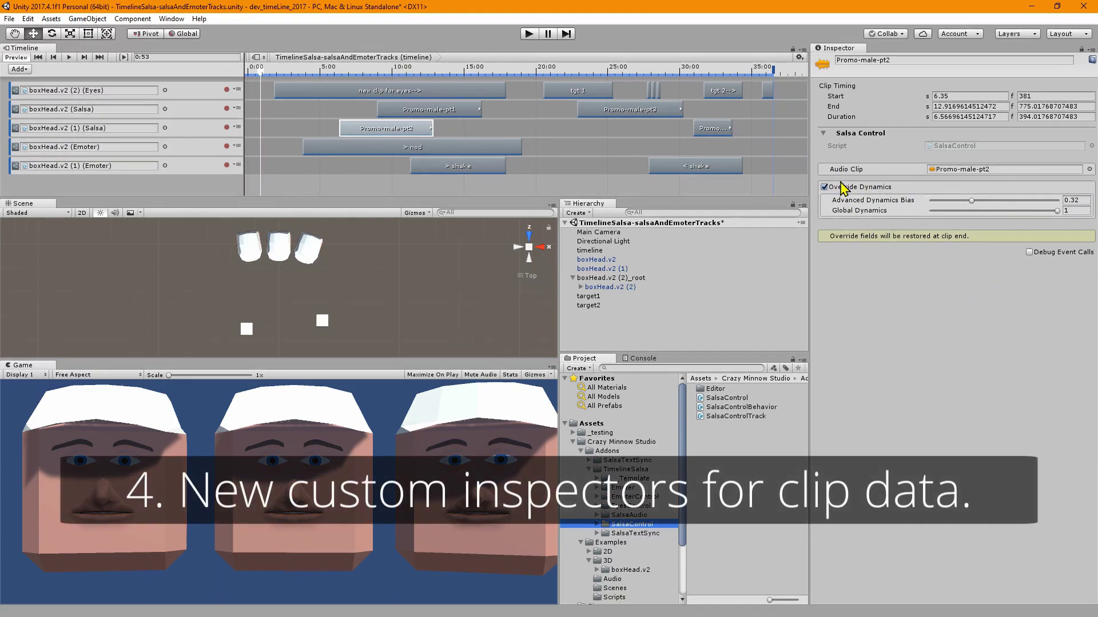
pyautogui.click(597, 260)
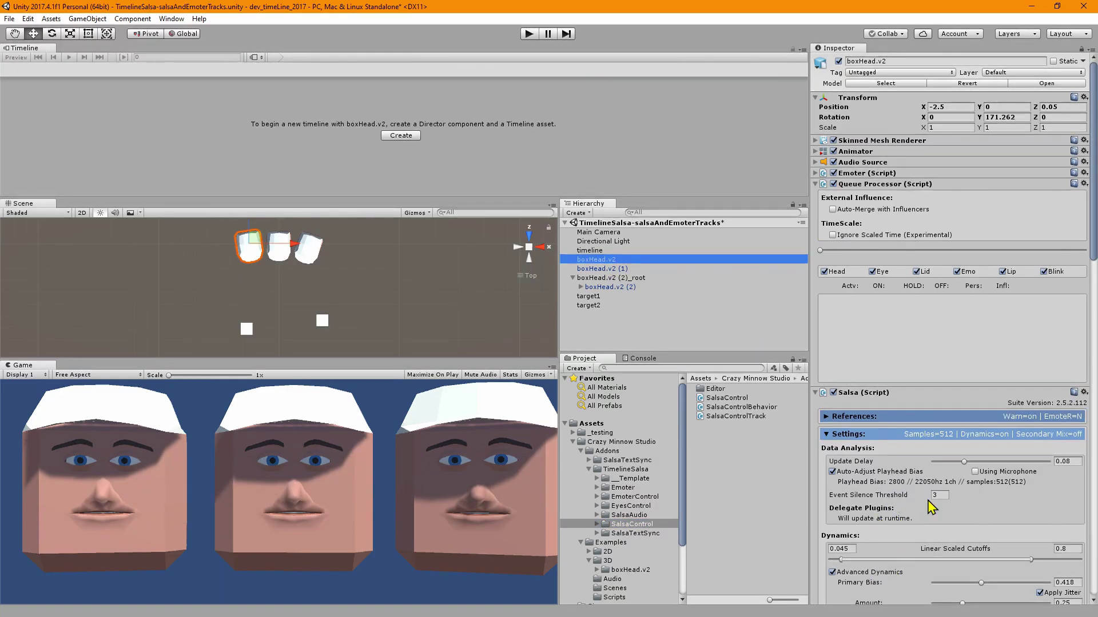
pyautogui.scroll(-8, 932, 507)
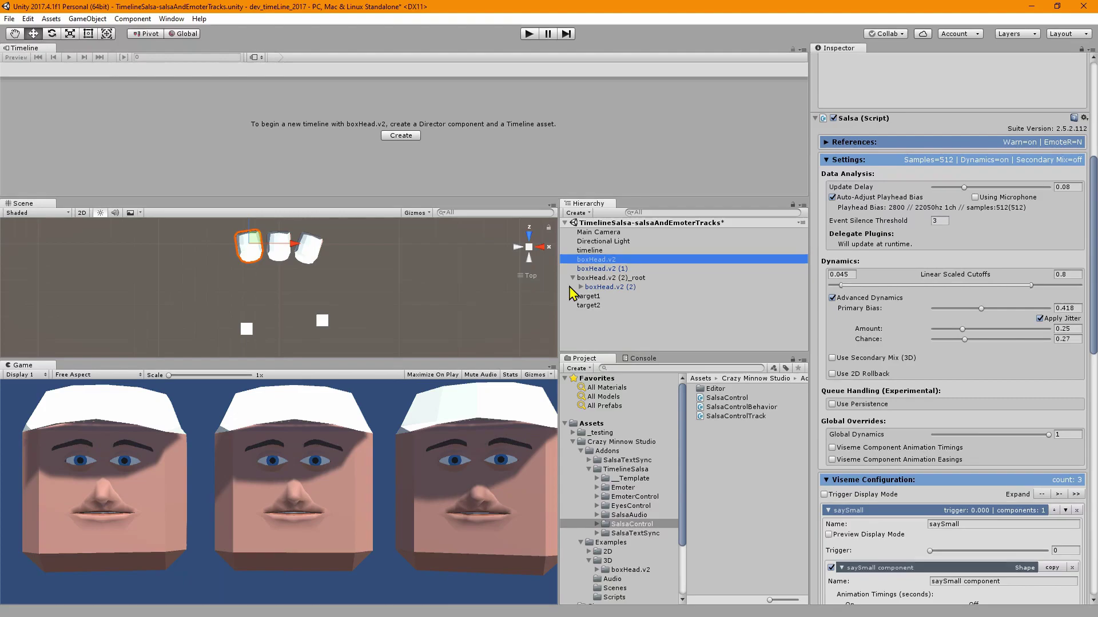
pyautogui.click(590, 251)
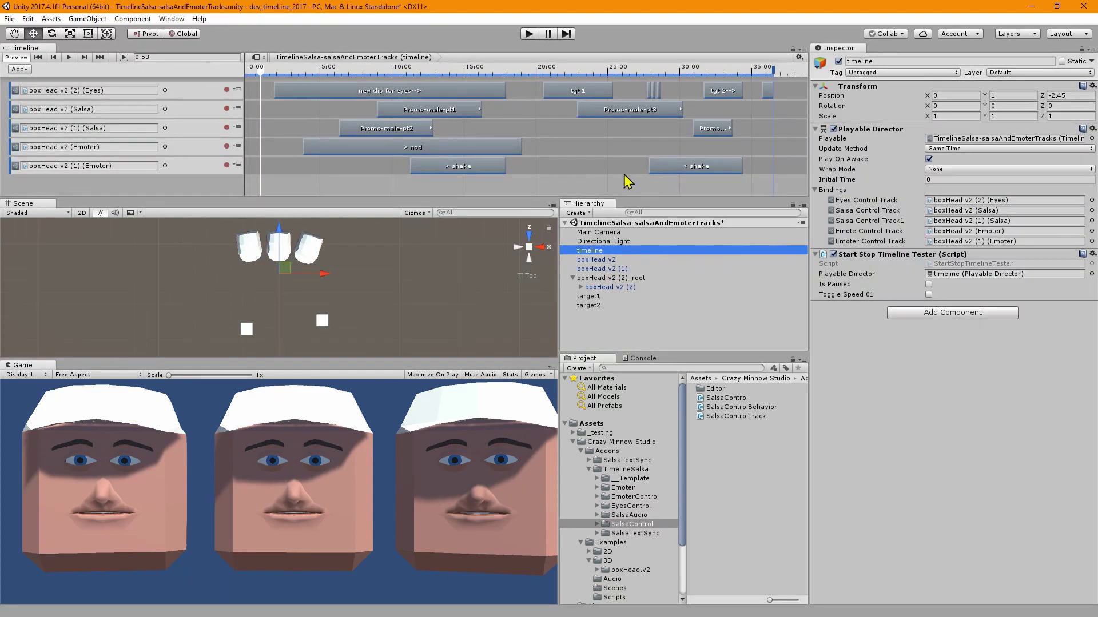
# Step: Select the nod emote clip and try Round Trip, then return it to One Way
pyautogui.click(417, 150)
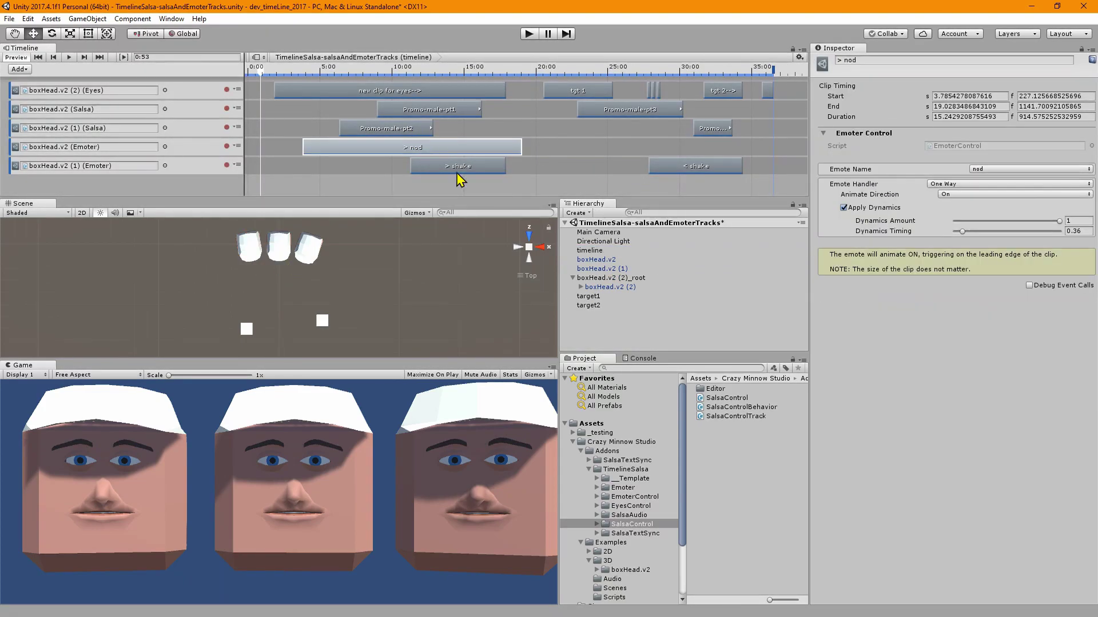
pyautogui.click(956, 184)
pyautogui.click(963, 210)
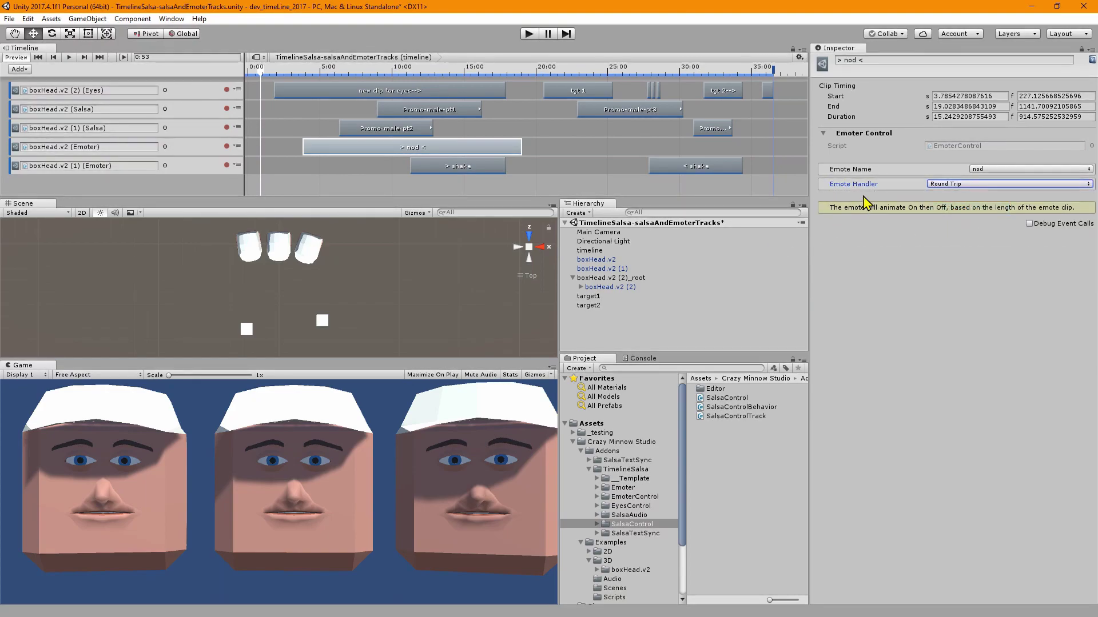
pyautogui.click(966, 184)
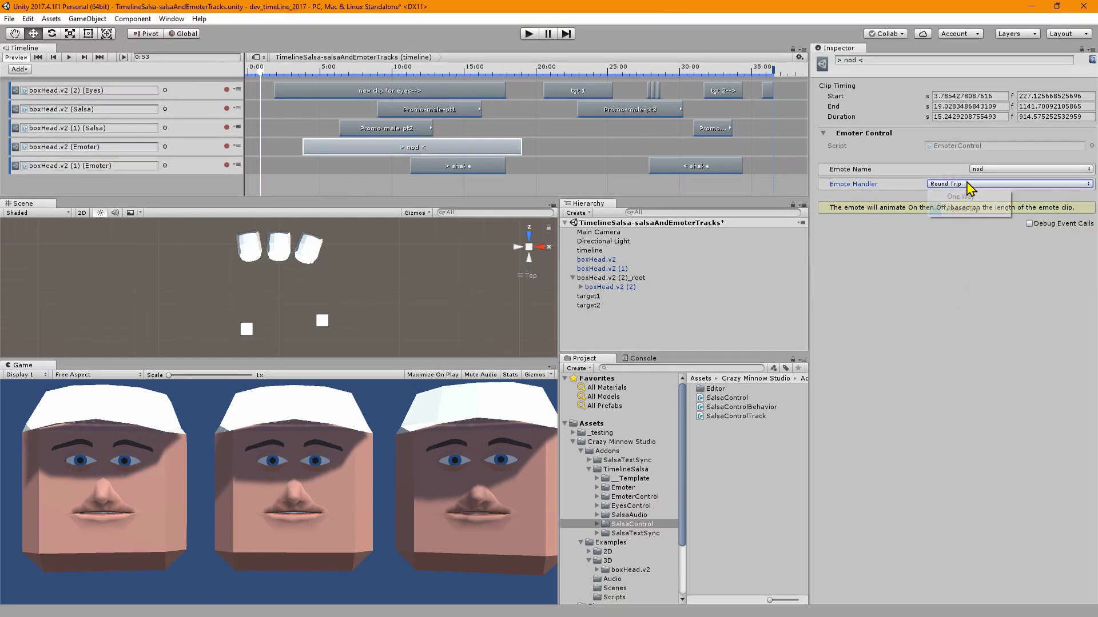
pyautogui.click(965, 198)
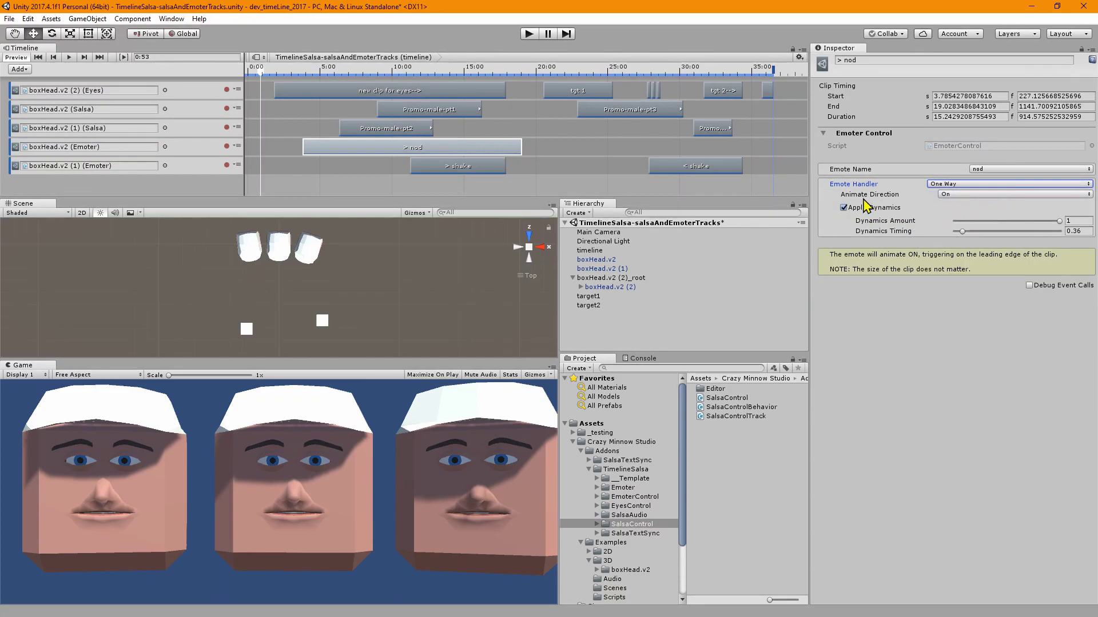
# Step: Set the nod clip's Animate Direction to Off then On, and toggle Apply Dynamics off and on
pyautogui.click(972, 194)
pyautogui.click(966, 218)
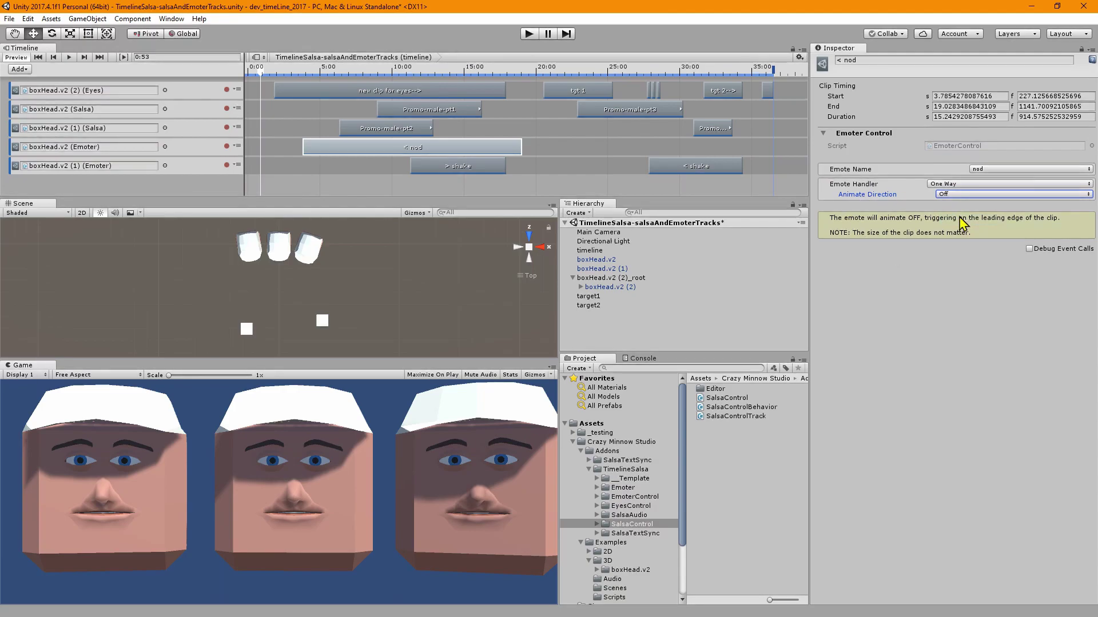
pyautogui.click(972, 194)
pyautogui.click(962, 212)
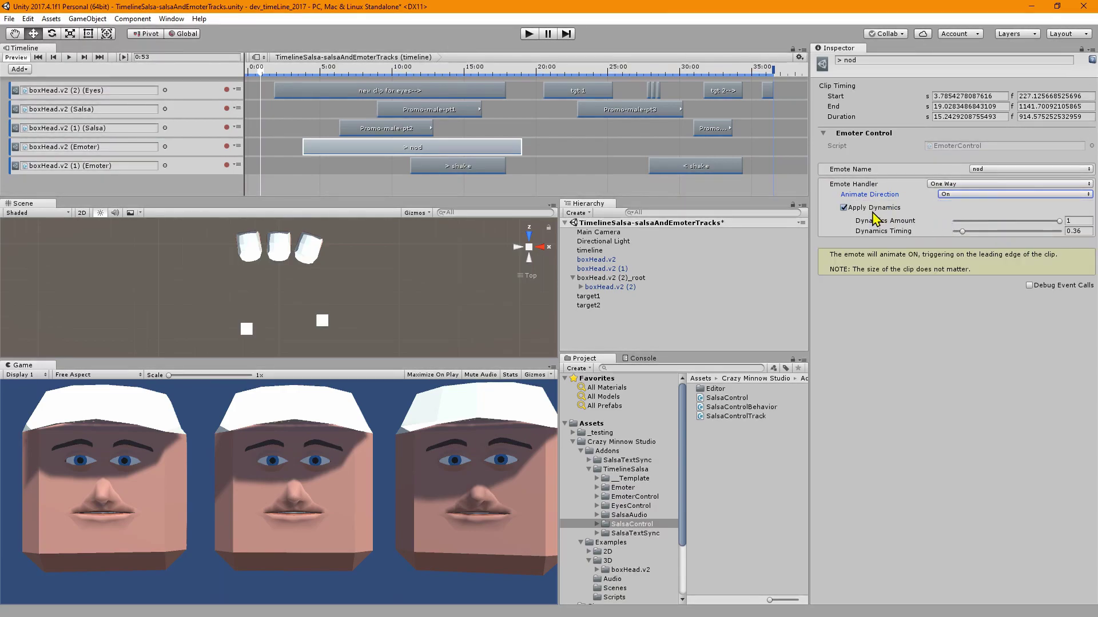
pyautogui.click(856, 209)
pyautogui.click(857, 209)
# Step: Enable override dynamics on Promo-male-pt2, then set the eyes clip's Look Target to target1
pyautogui.click(404, 133)
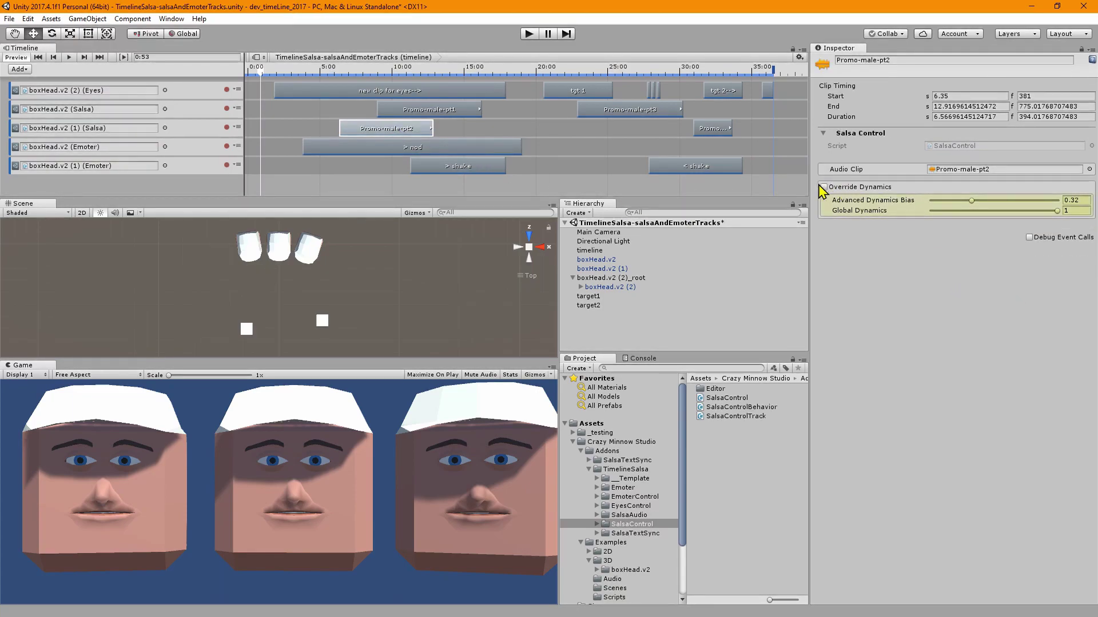
pyautogui.click(824, 187)
pyautogui.click(380, 93)
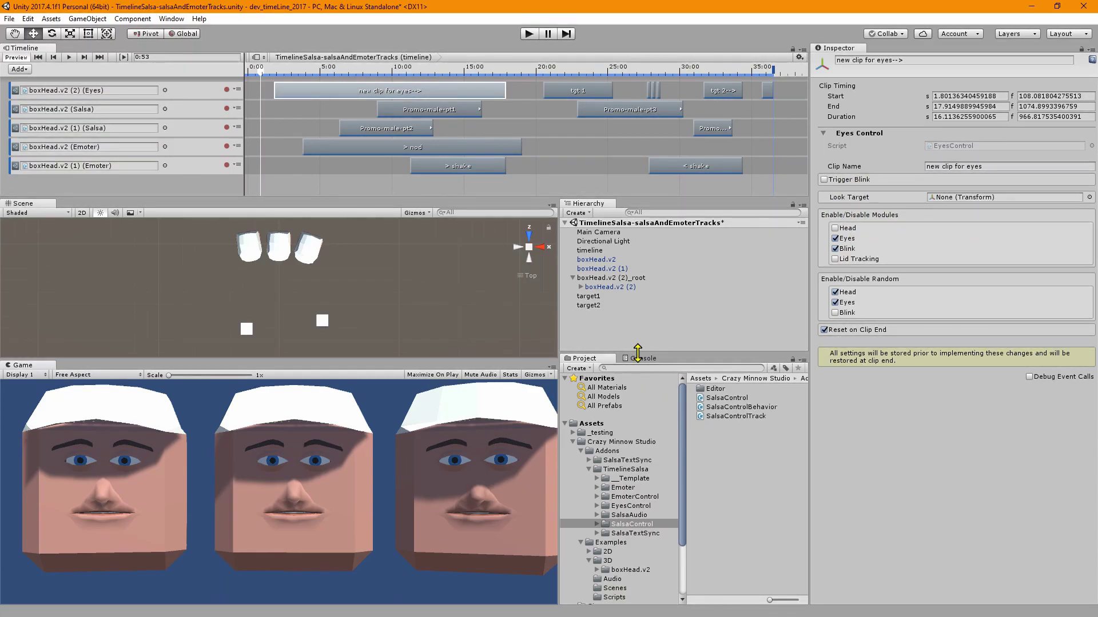
pyautogui.moveTo(594, 297); pyautogui.dragTo(970, 205)
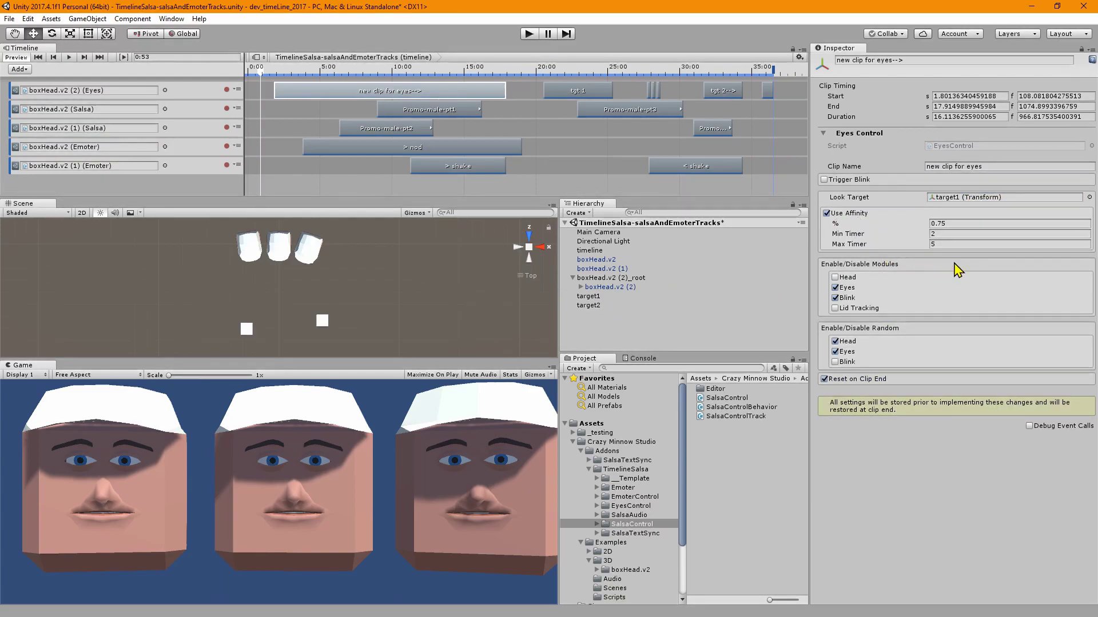
pyautogui.click(970, 200)
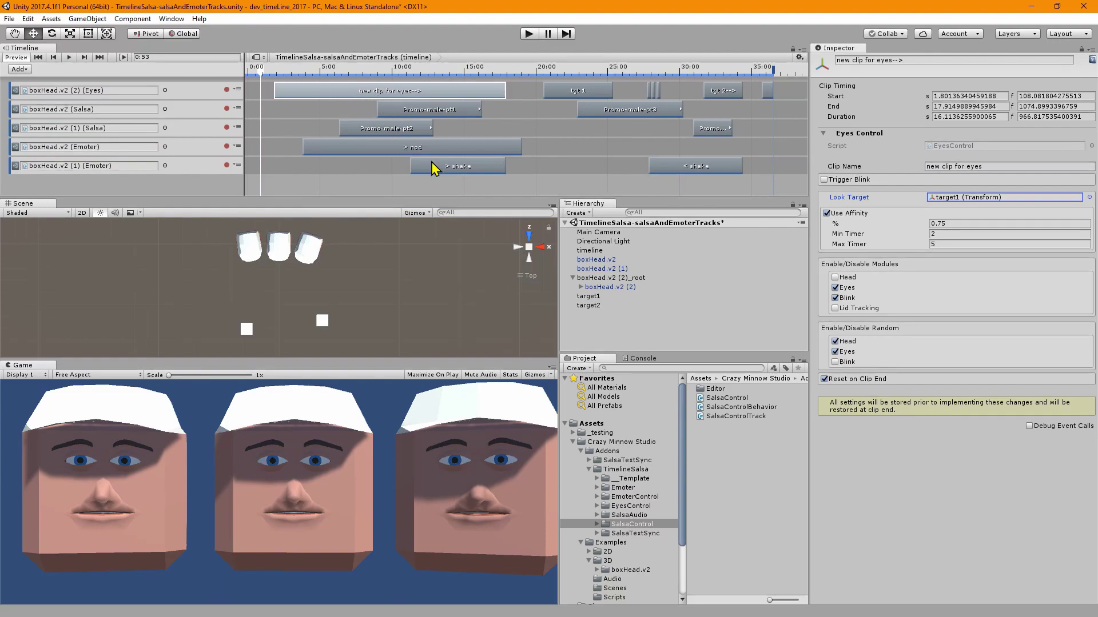
# Step: Select the nod clip and scrub the playhead to preview up to about 3:56
pyautogui.click(366, 147)
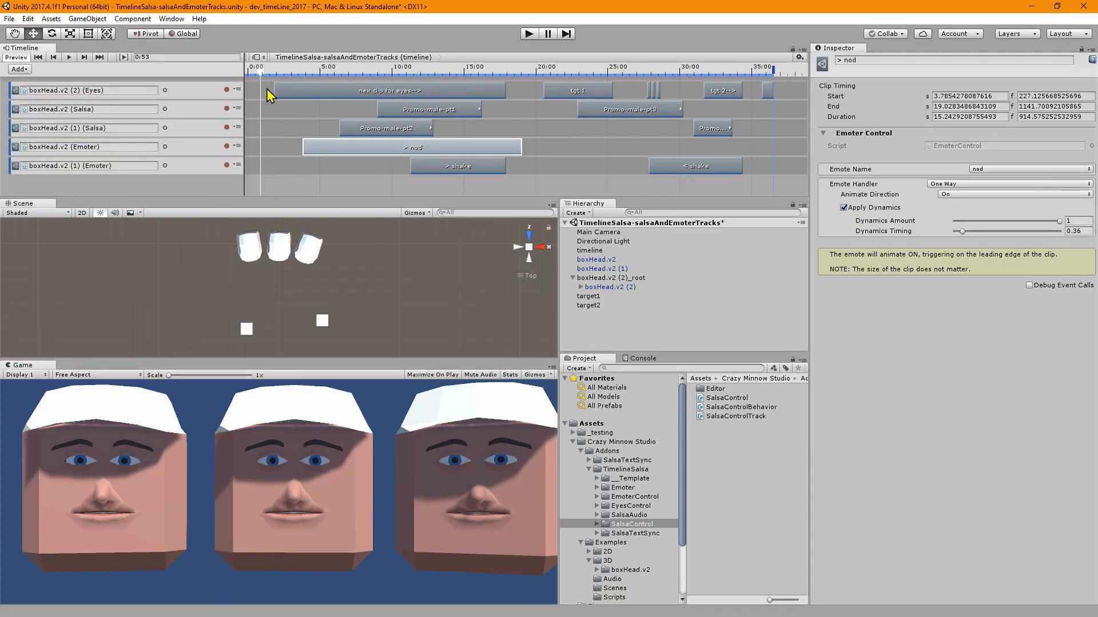
pyautogui.moveTo(262, 73)
pyautogui.mouseDown()
pyautogui.moveTo(294, 84)
pyautogui.moveTo(272, 90)
pyautogui.mouseUp()
pyautogui.moveTo(271, 75); pyautogui.dragTo(307, 76)
# Step: Shorten the first shake clip, then lengthen it to end at 18.4 s
pyautogui.click(441, 176)
pyautogui.click(450, 168)
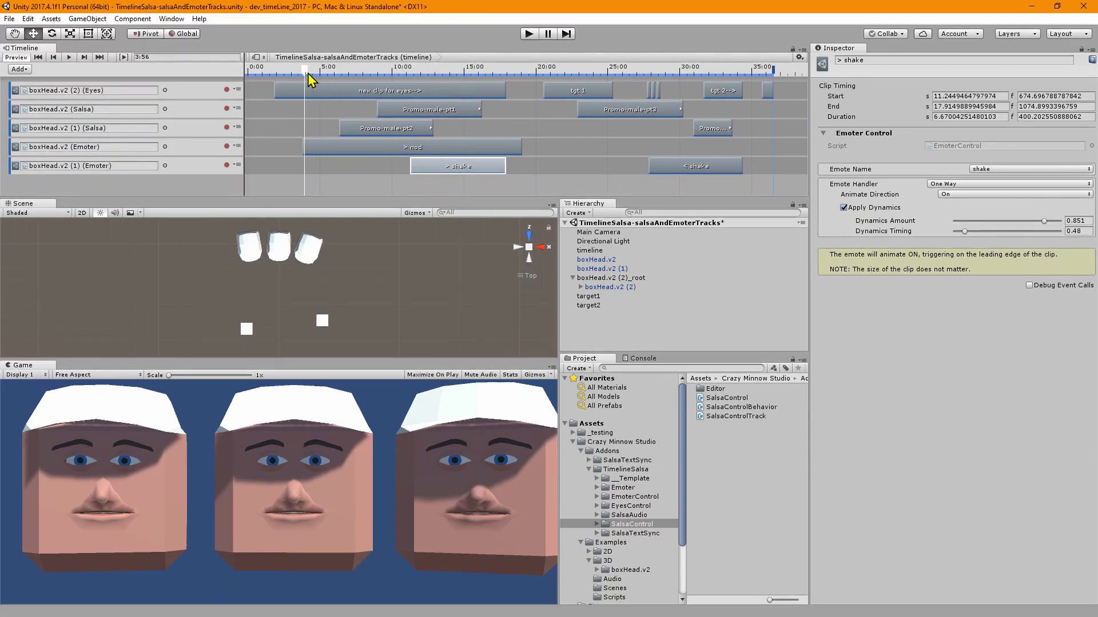
pyautogui.moveTo(308, 73); pyautogui.dragTo(496, 100)
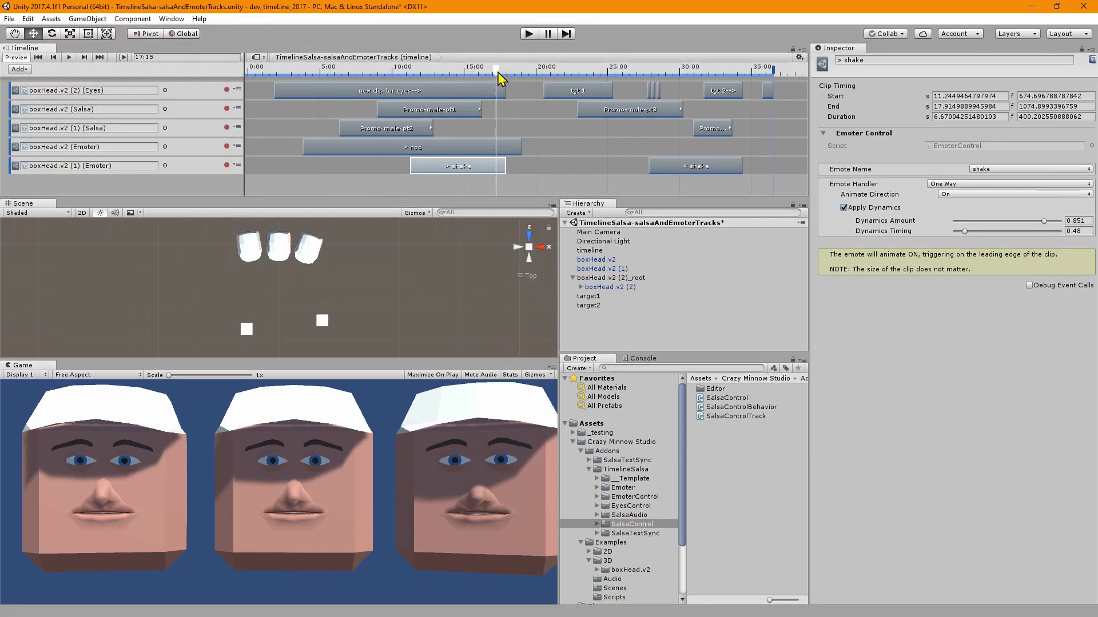
pyautogui.moveTo(497, 74); pyautogui.dragTo(532, 78)
pyautogui.moveTo(505, 166); pyautogui.dragTo(448, 166)
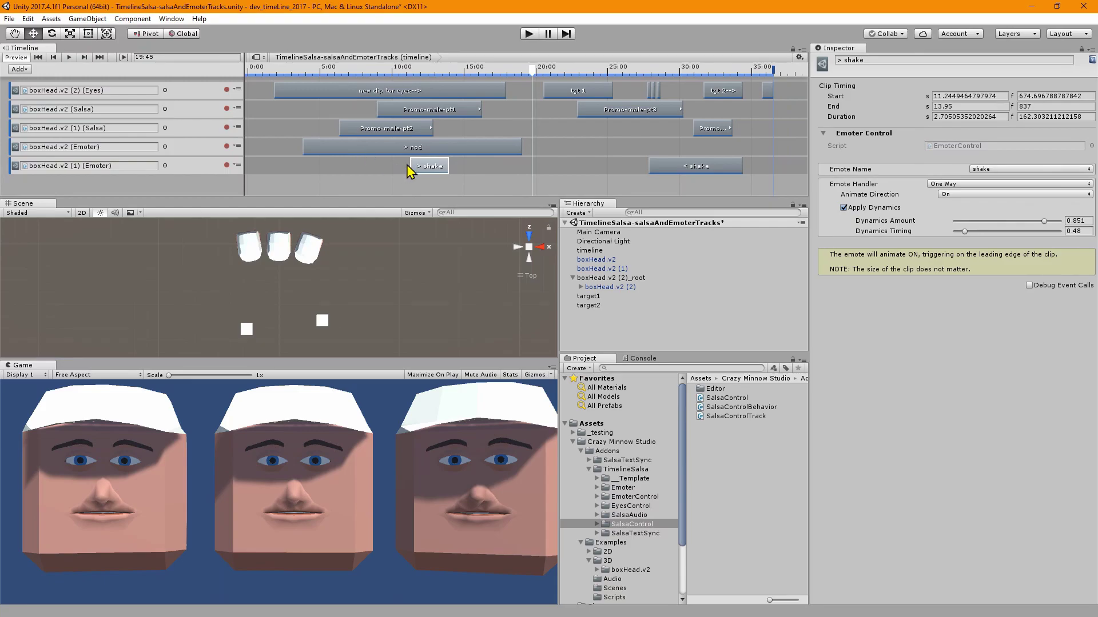
pyautogui.moveTo(532, 72); pyautogui.dragTo(455, 92)
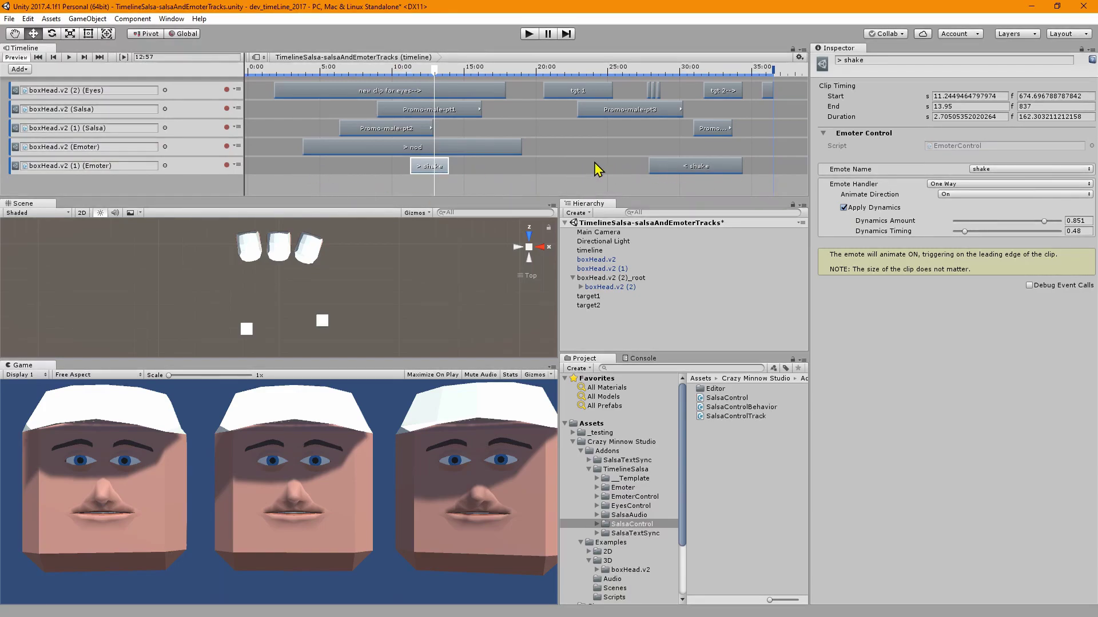
pyautogui.moveTo(440, 75); pyautogui.dragTo(527, 73)
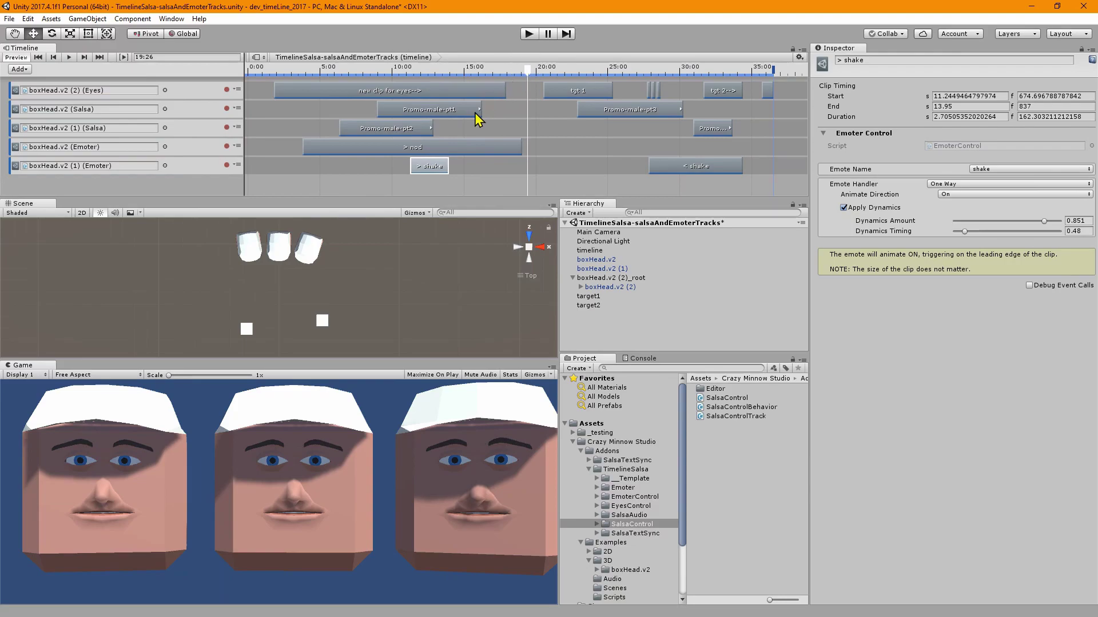
pyautogui.moveTo(448, 166); pyautogui.dragTo(492, 167)
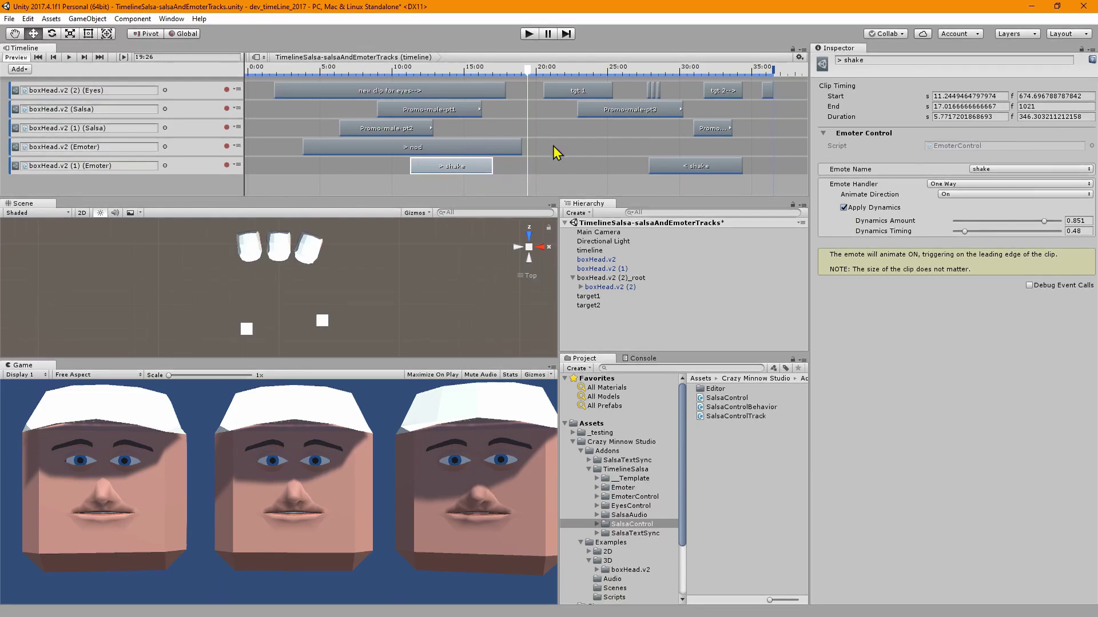
pyautogui.moveTo(492, 166); pyautogui.dragTo(512, 166)
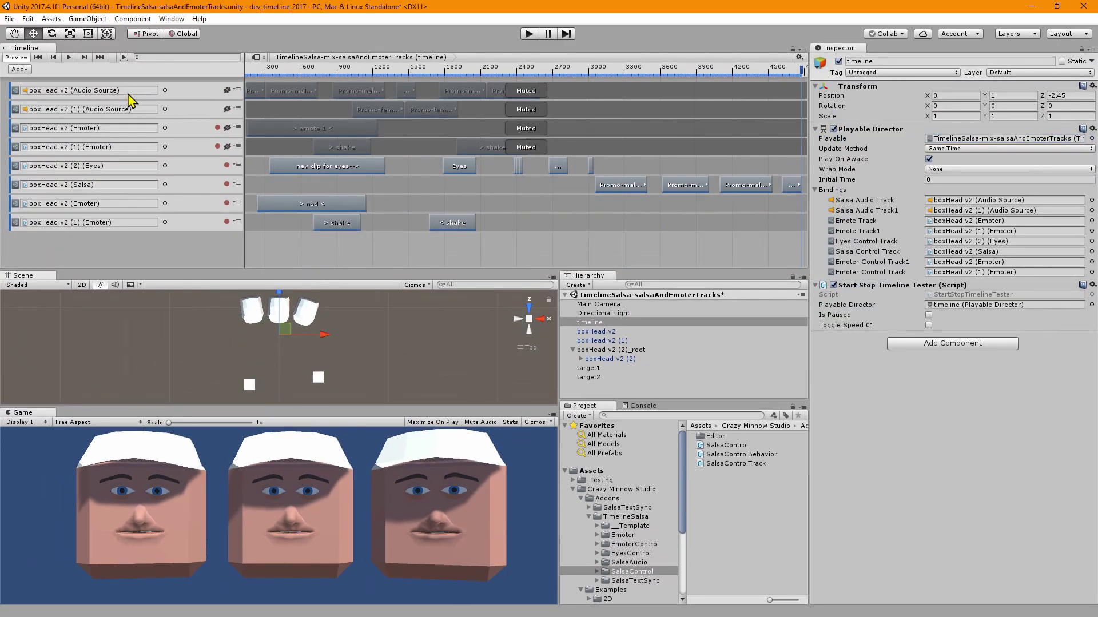
# Step: Inspect the legacy boxHead.v2 Audio Source track and one of its clips in the Inspector
pyautogui.click(181, 95)
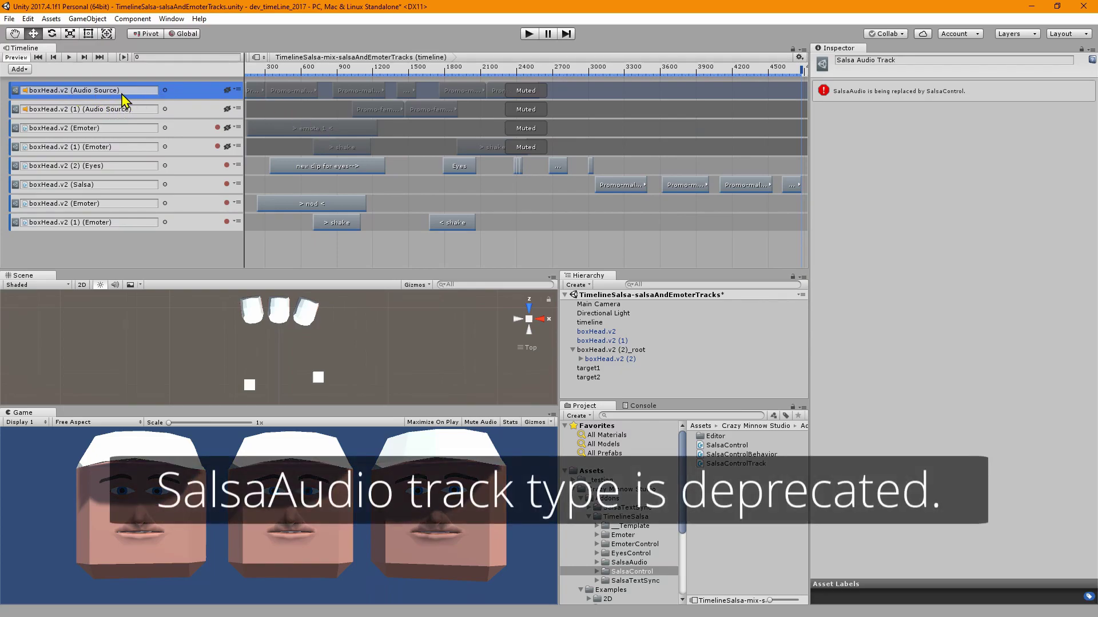
pyautogui.click(268, 140)
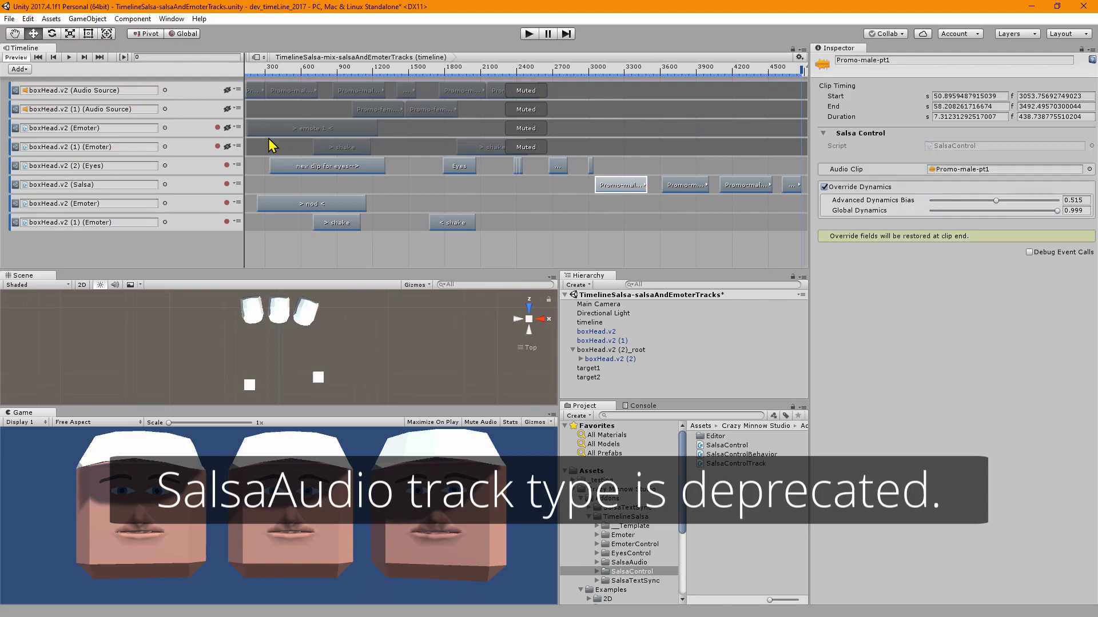
pyautogui.click(184, 97)
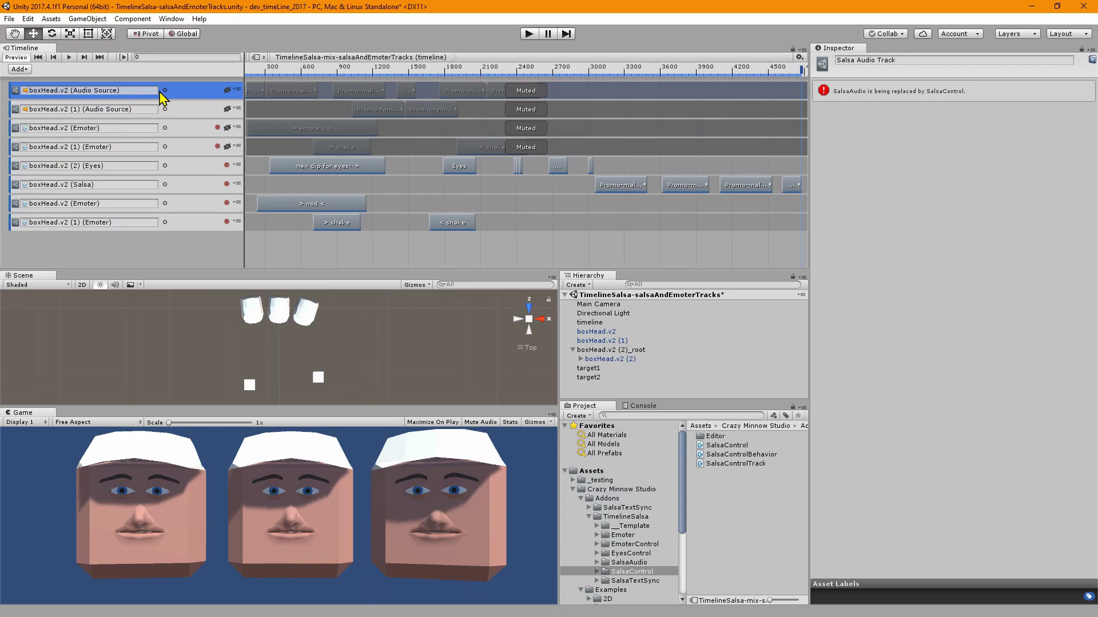
# Step: Compare the settings of the two legacy Audio Source tracks
pyautogui.click(175, 111)
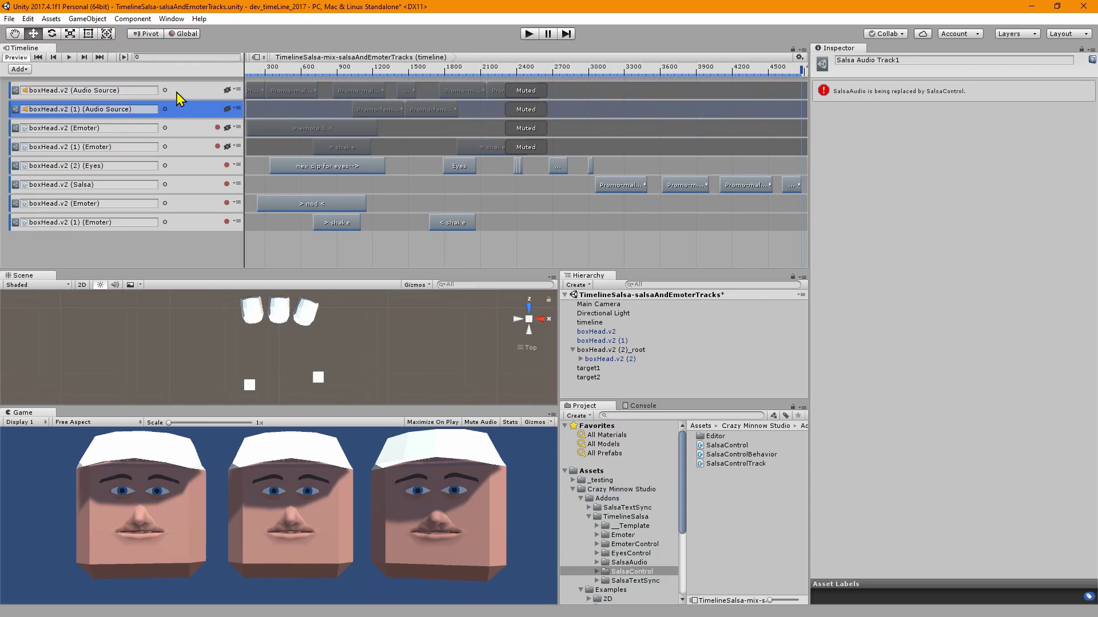
pyautogui.click(177, 92)
pyautogui.click(178, 111)
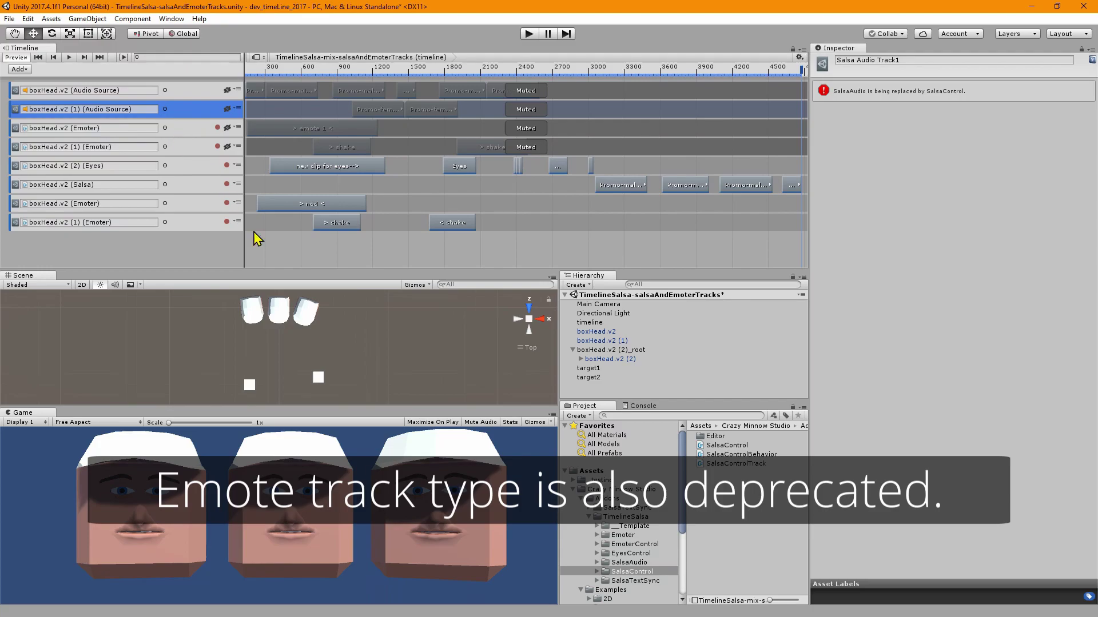
# Step: Browse the Emoter folder, the legacy Emoter track's emote 1 clip, and the EmoterControl folder
pyautogui.click(626, 536)
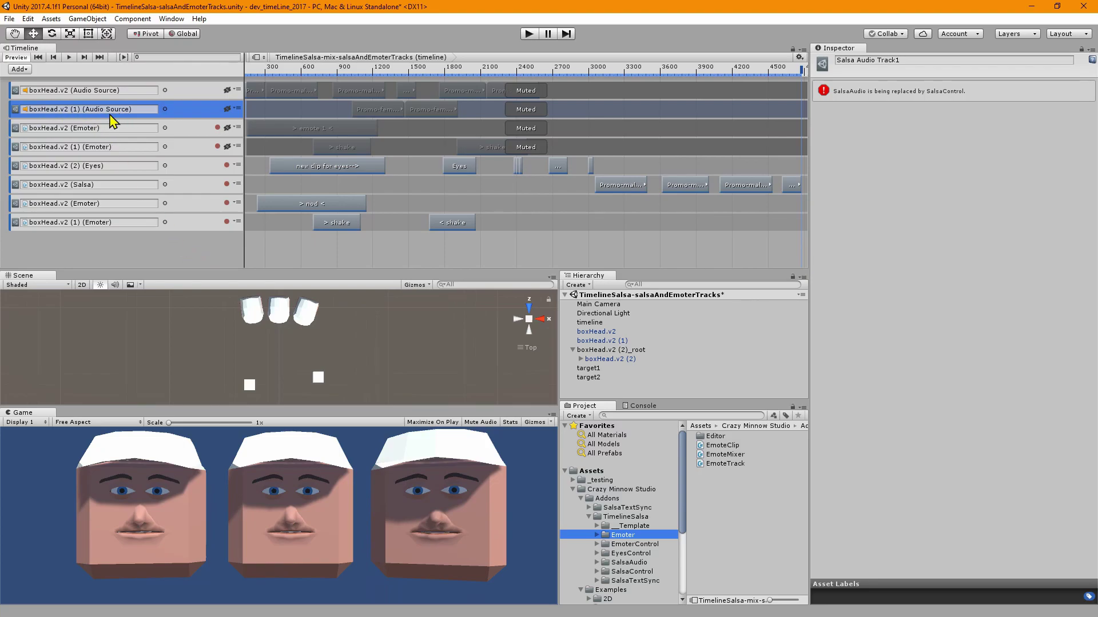
pyautogui.click(177, 136)
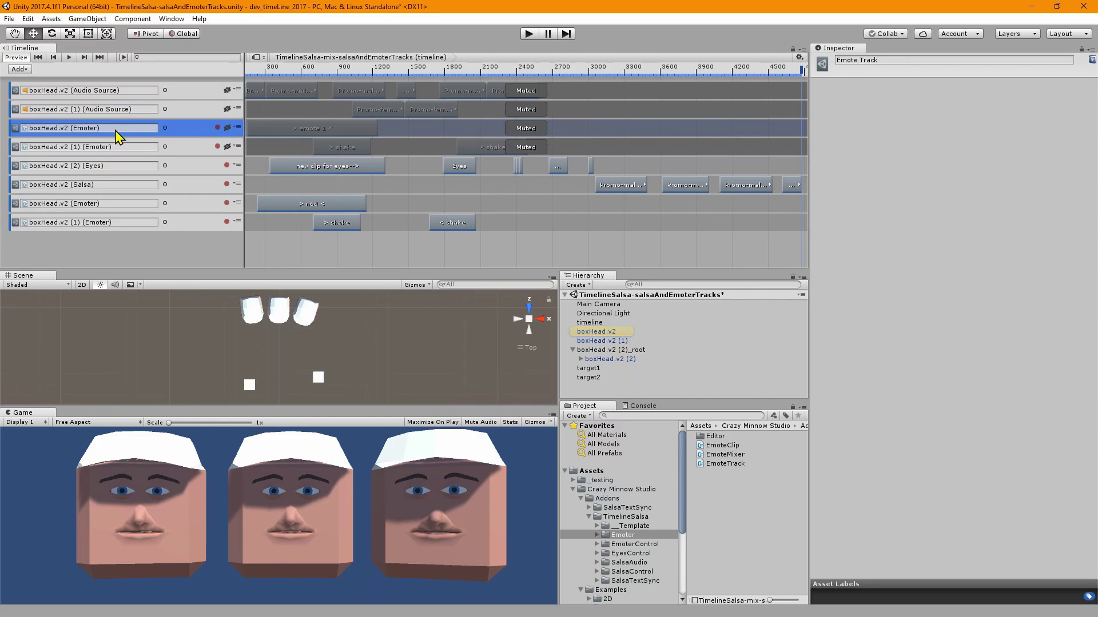
pyautogui.click(312, 128)
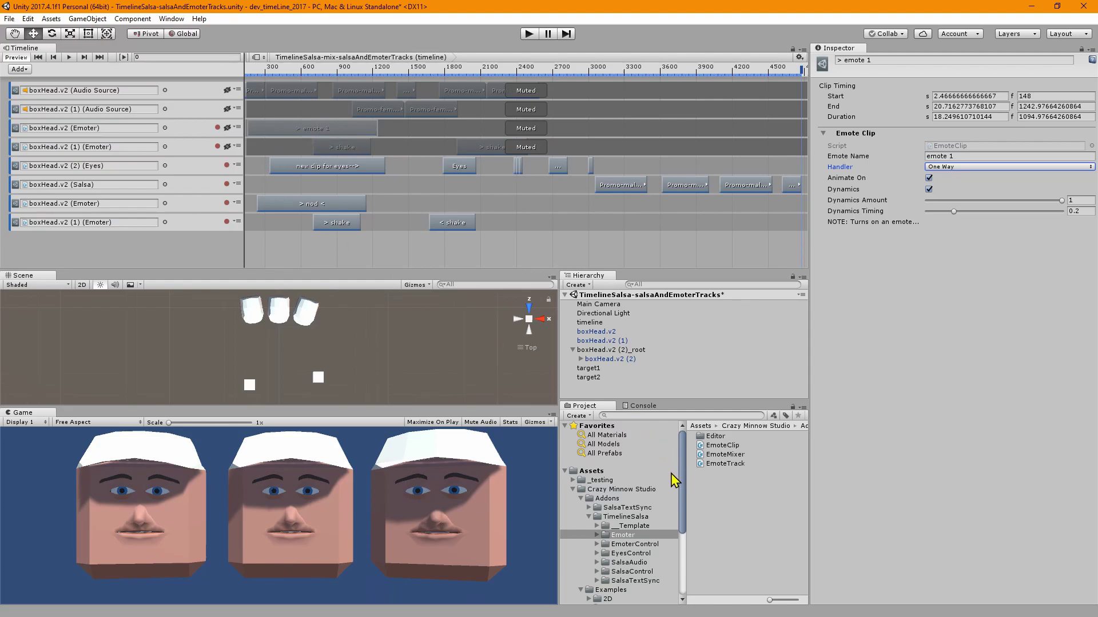
pyautogui.click(634, 544)
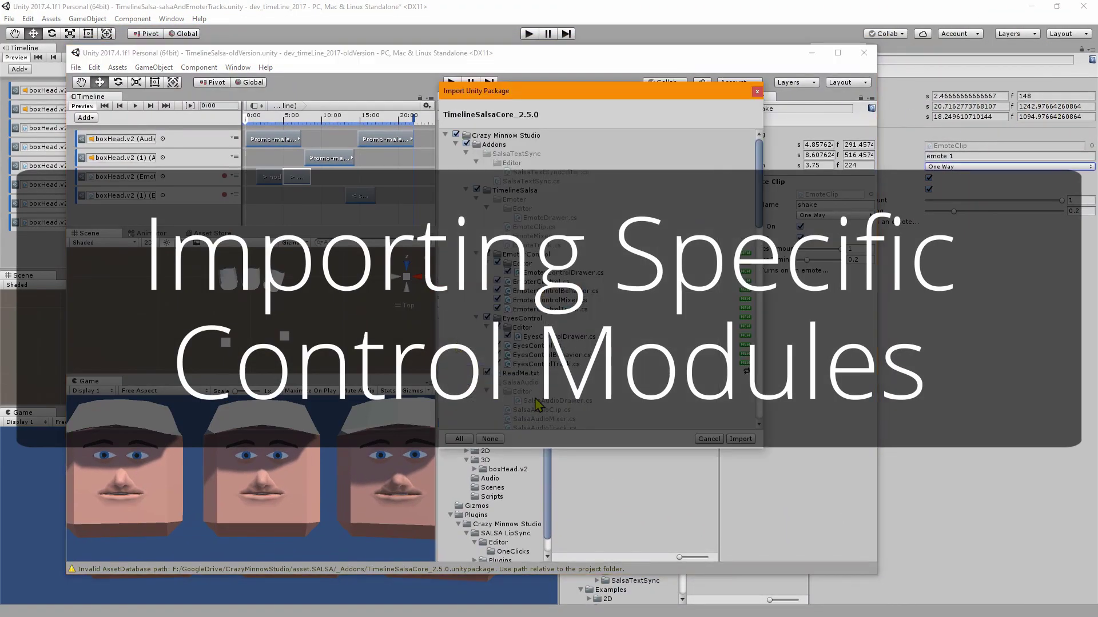
# Step: Collapse the Emoter, EmoterControl, EyesControl, SalsaAudio and Examples 2D folders, then uncheck EmoterControl and SalsaControl
pyautogui.click(476, 382)
pyautogui.click(476, 318)
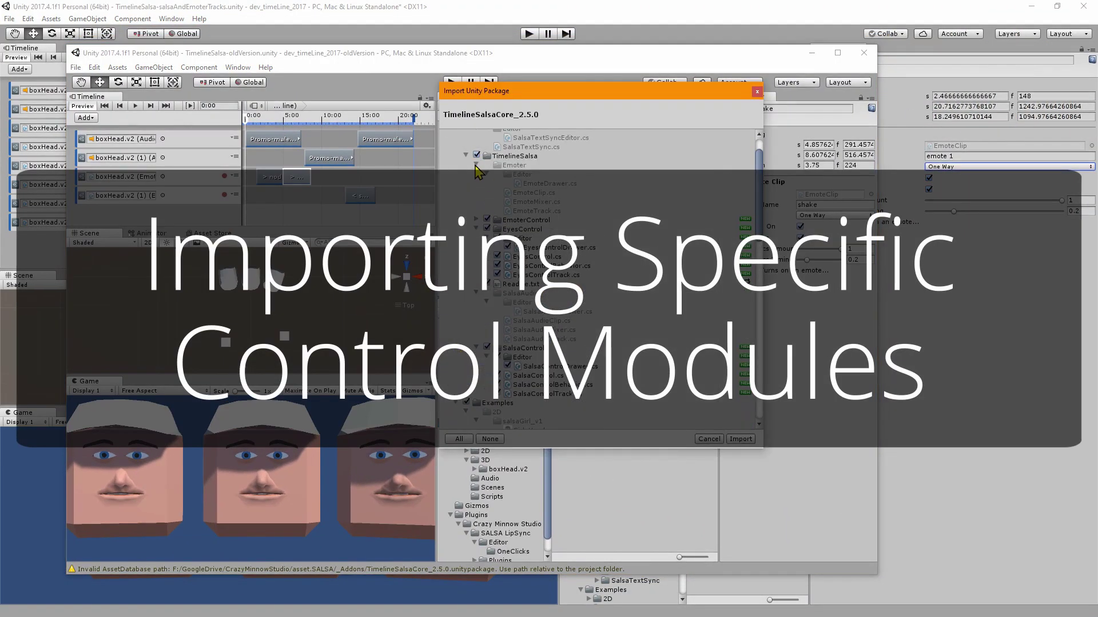
pyautogui.click(476, 253)
pyautogui.click(477, 198)
pyautogui.scroll(-2, 467, 261)
pyautogui.click(466, 229)
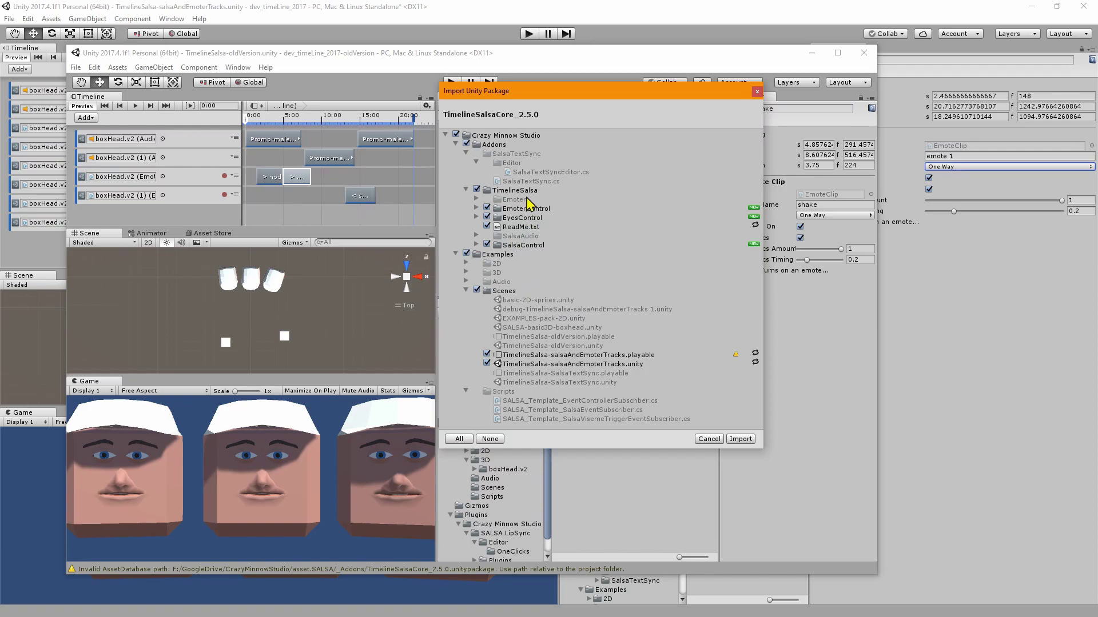
pyautogui.click(487, 208)
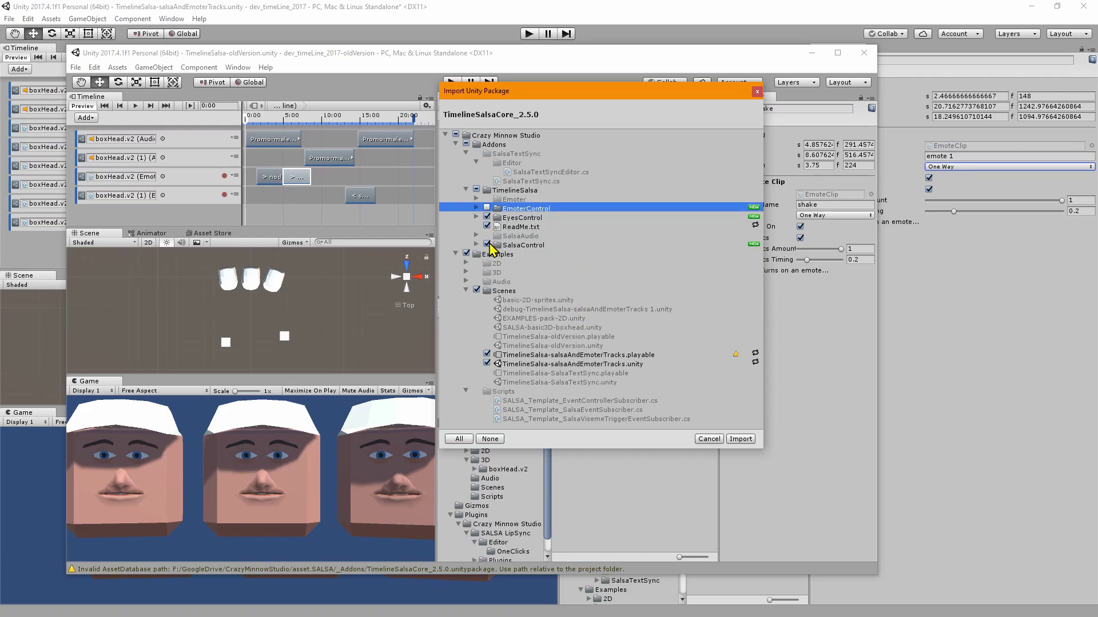
pyautogui.click(488, 245)
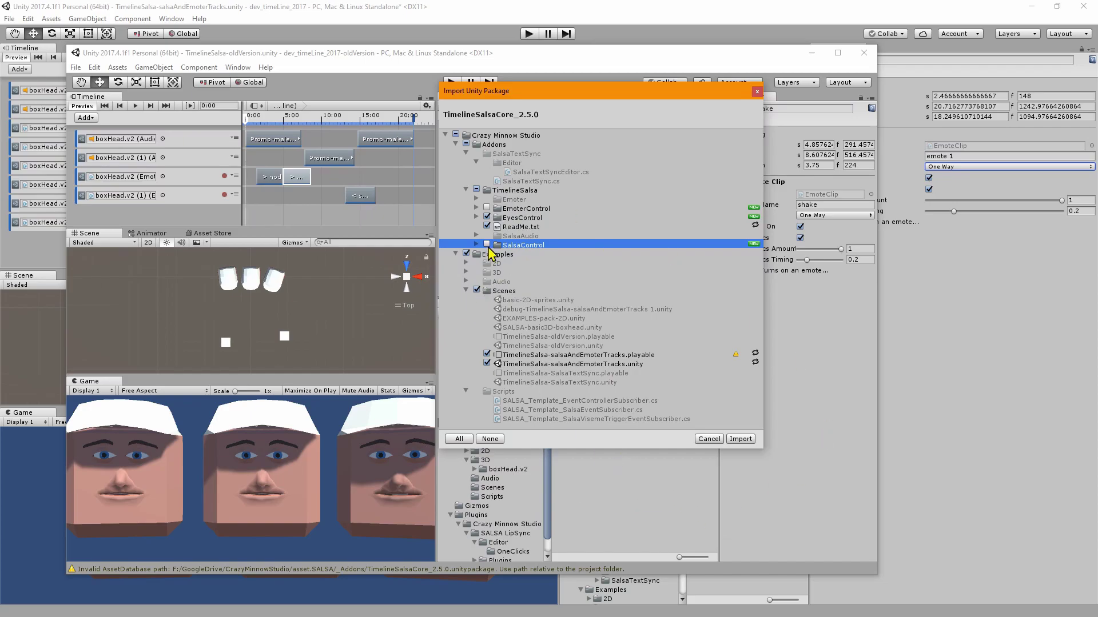
pyautogui.click(709, 439)
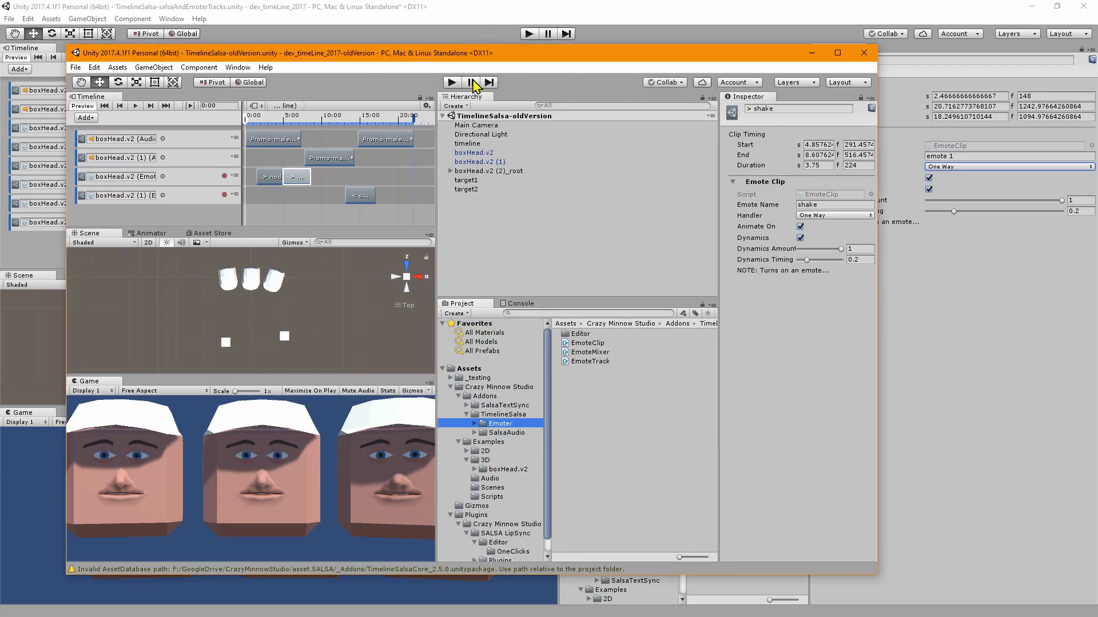
pyautogui.hotkey('alt', 'Tab')
pyautogui.scroll(3, 656, 550)
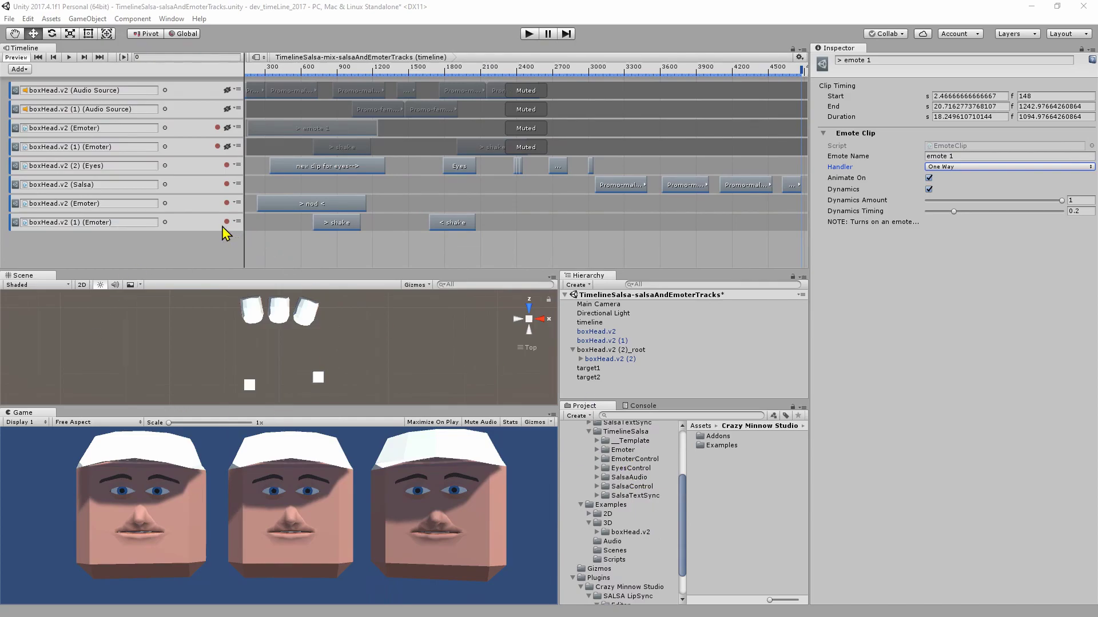
pyautogui.rightClick(187, 241)
pyautogui.moveTo(221, 333)
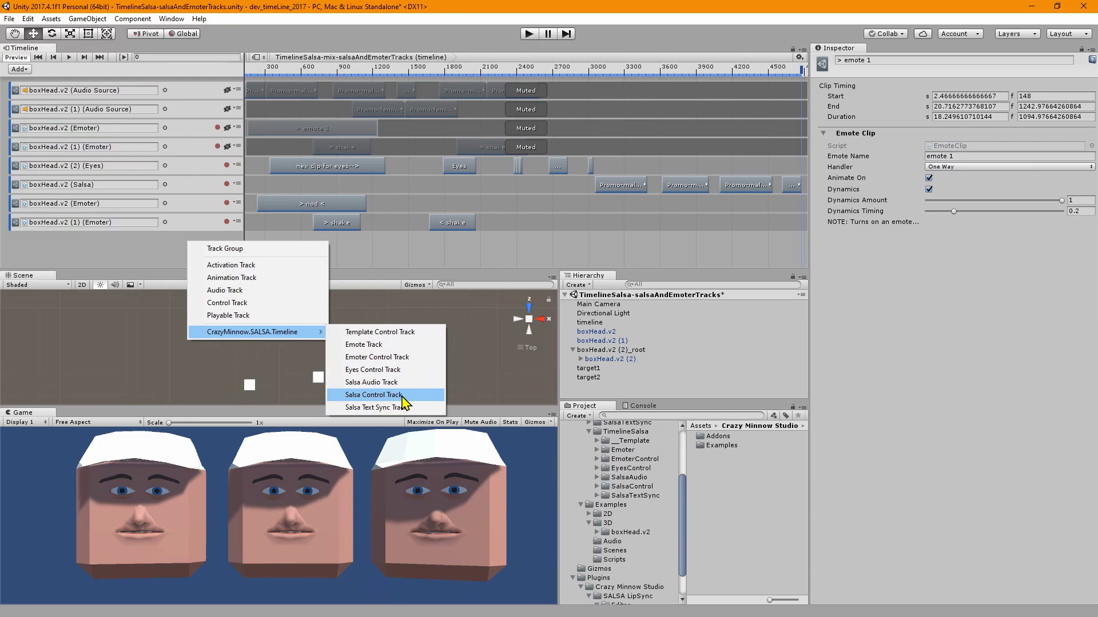
pyautogui.click(136, 247)
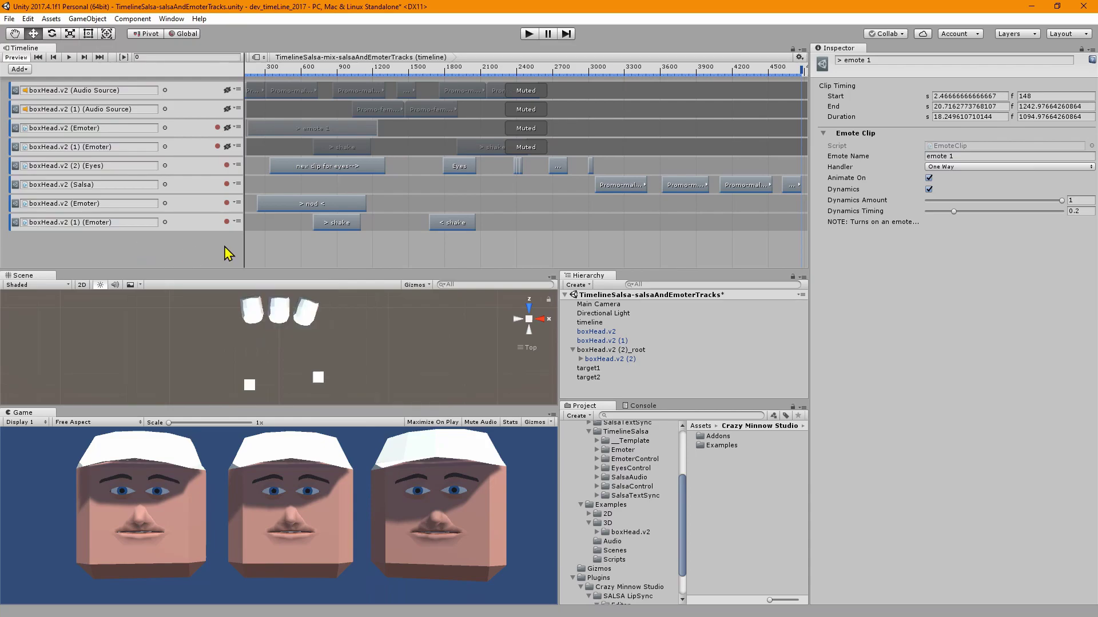